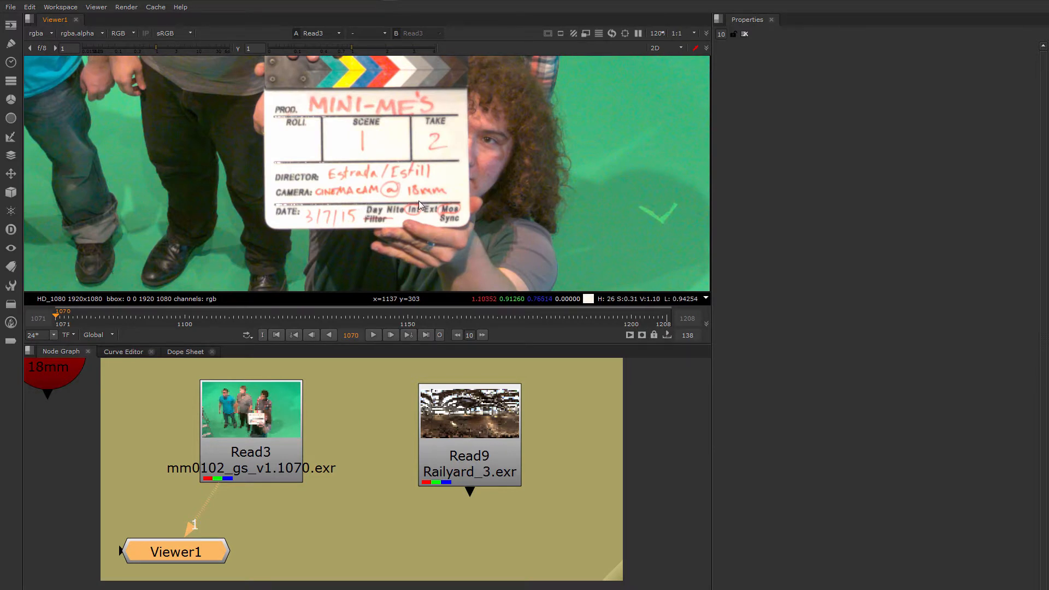
# Move the Camera BMCC 18mm node close to the Media backdrop and open its projection settings
pyautogui.moveTo(118, 458); pyautogui.dragTo(188, 463, button='middle')
pyautogui.scroll(-1, 199, 454)
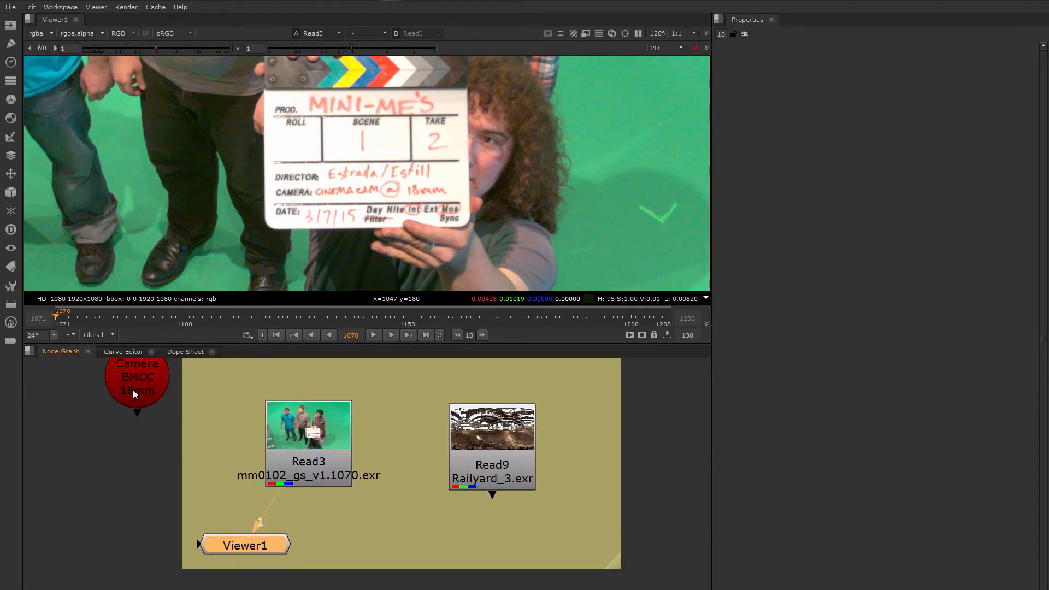
pyautogui.moveTo(133, 393); pyautogui.dragTo(164, 431)
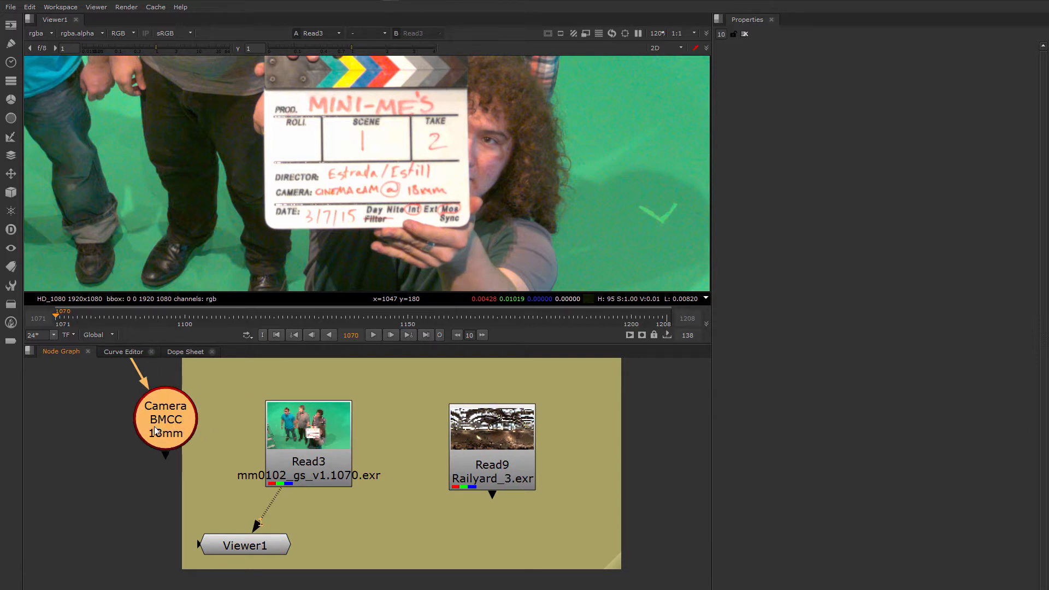
pyautogui.doubleClick(178, 407)
pyautogui.click(782, 66)
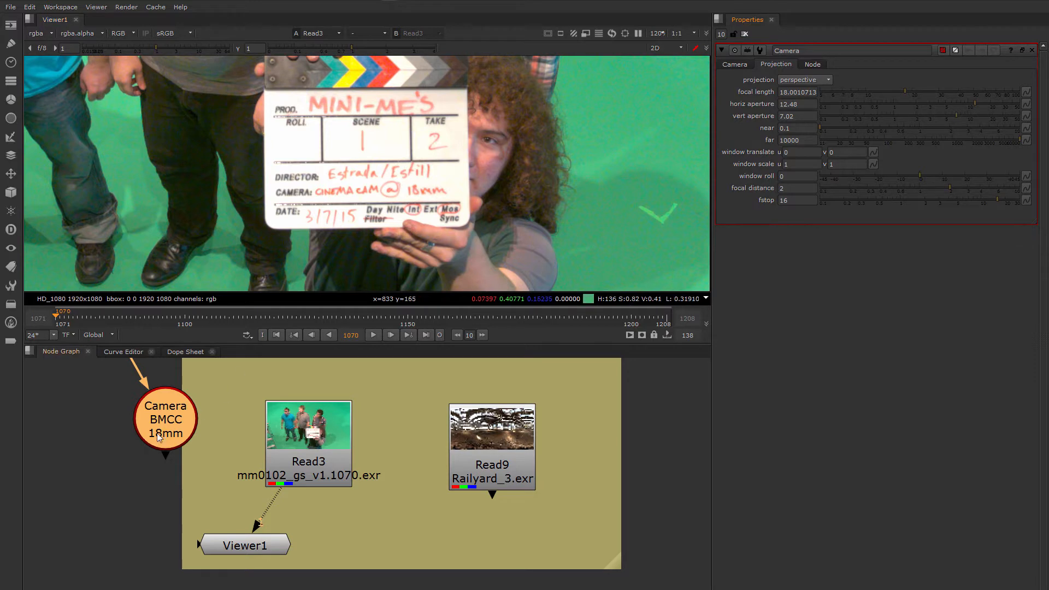
pyautogui.moveTo(169, 427); pyautogui.dragTo(151, 422)
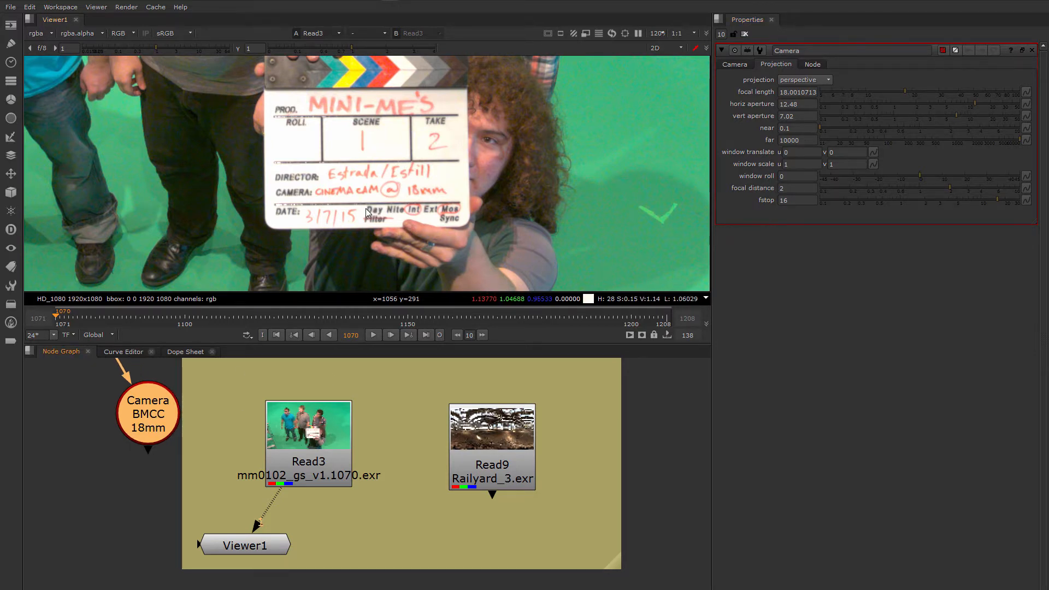
# Reposition the Read3 plate node and line up Viewer1 beneath it inside the Media backdrop
pyautogui.moveTo(314, 455); pyautogui.dragTo(305, 448)
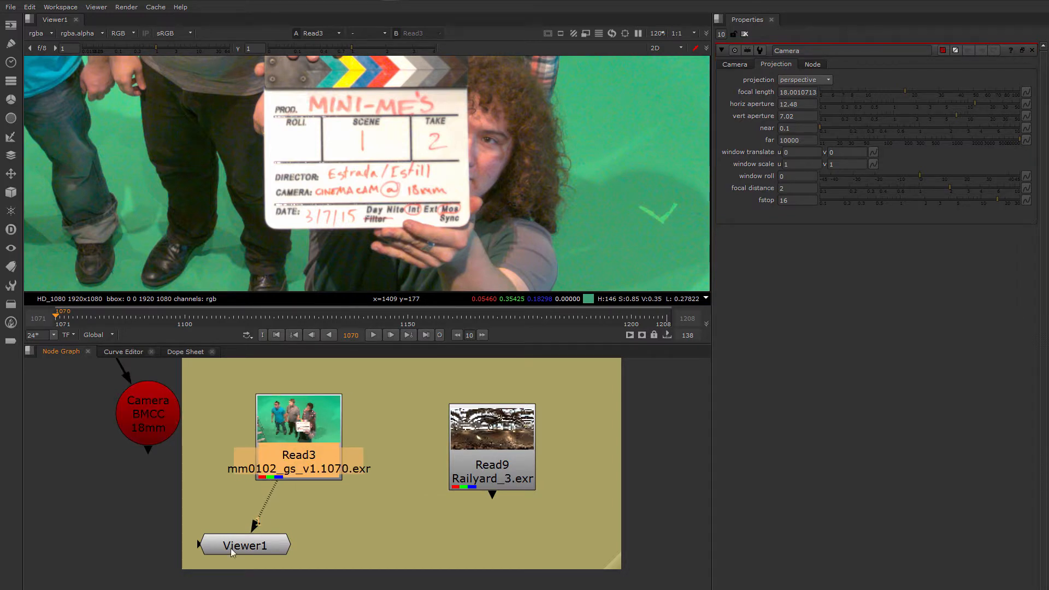
pyautogui.moveTo(235, 547); pyautogui.dragTo(287, 541)
pyautogui.scroll(-3, 331, 504)
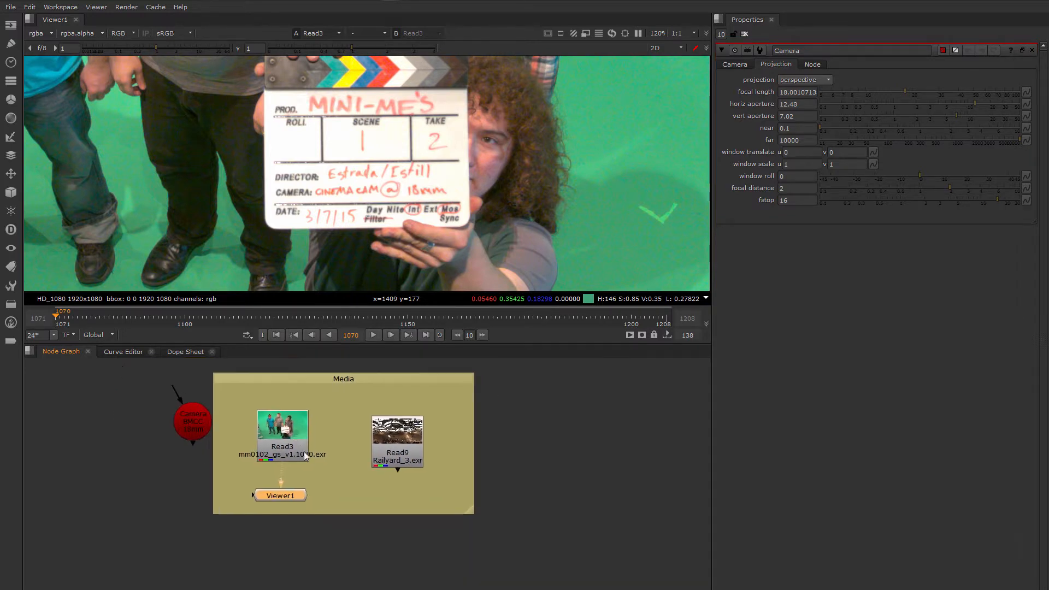
pyautogui.scroll(-5, 414, 160)
pyautogui.moveTo(436, 171); pyautogui.dragTo(398, 207, button='middle')
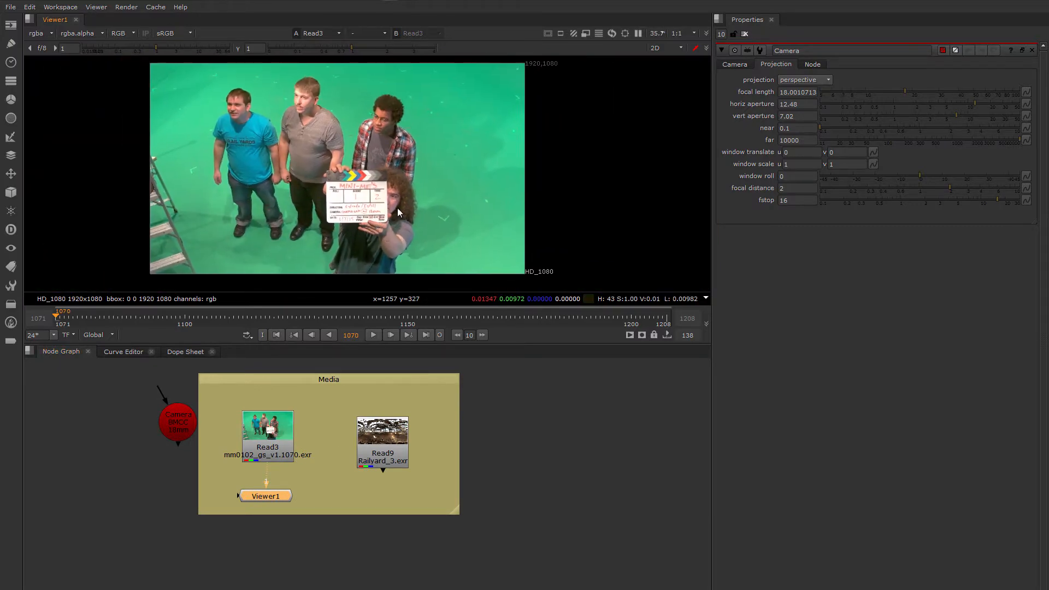
# Display the camera node in the 3D viewer and examine its frustum from several angles
pyautogui.click(182, 428)
pyautogui.press('1')
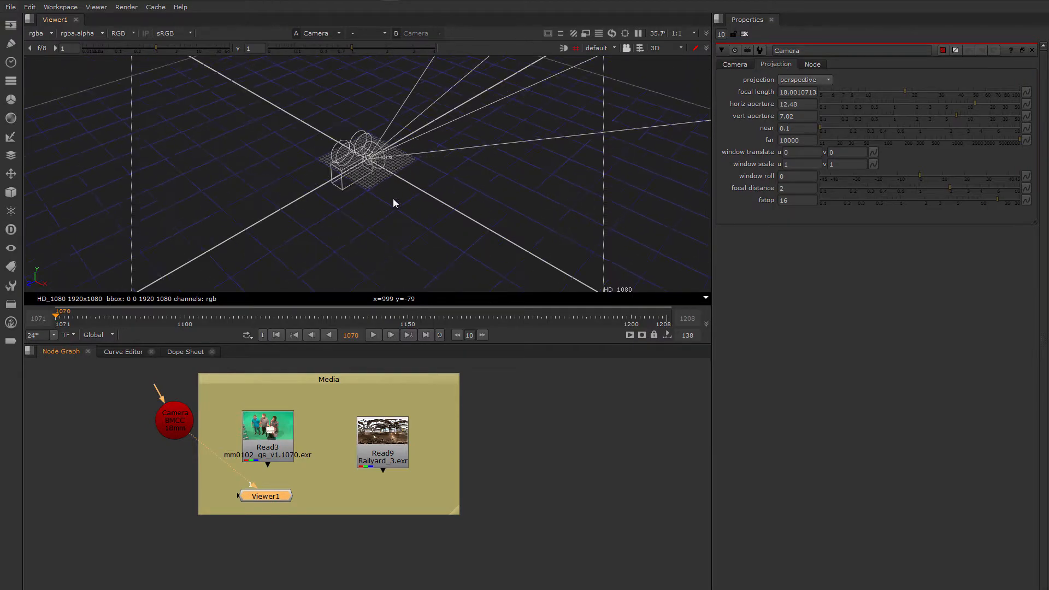
pyautogui.keyDown('ctrl'); pyautogui.moveTo(393, 202); pyautogui.dragTo(464, 151); pyautogui.keyUp('ctrl')
pyautogui.keyDown('ctrl'); pyautogui.moveTo(525, 114); pyautogui.dragTo(440, 223); pyautogui.keyUp('ctrl')
# Switch the viewer between the Read3 greenscreen plate and the camera, ending on the full plate
pyautogui.click(270, 429)
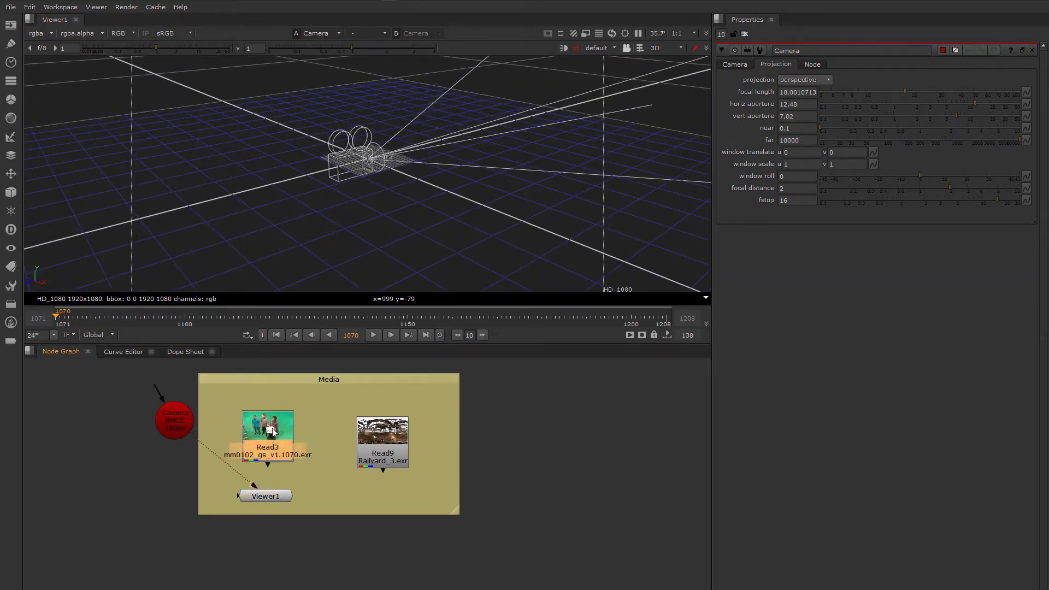
pyautogui.press('1')
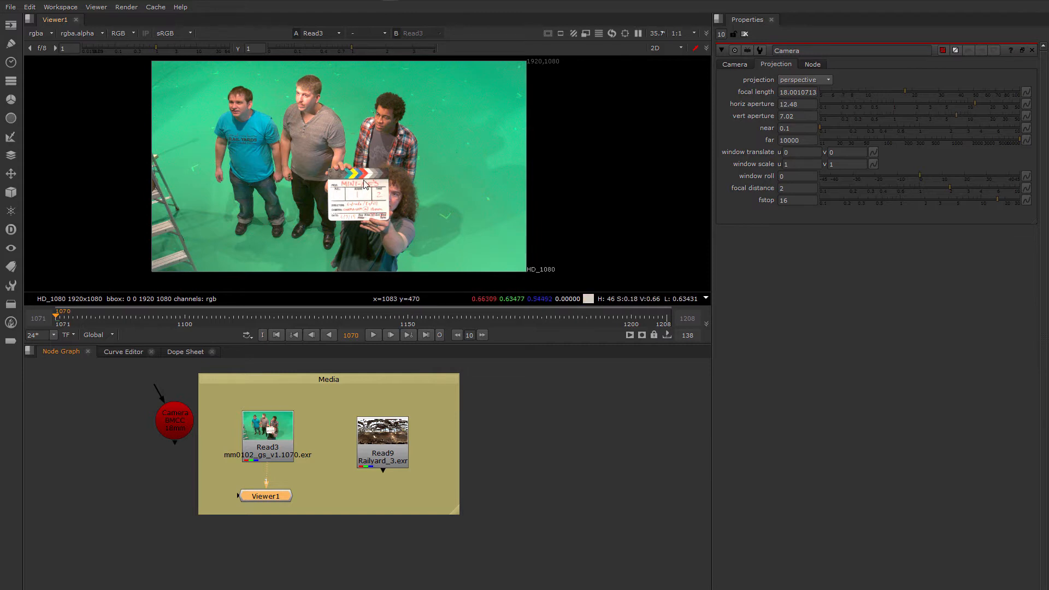
pyautogui.click(261, 442)
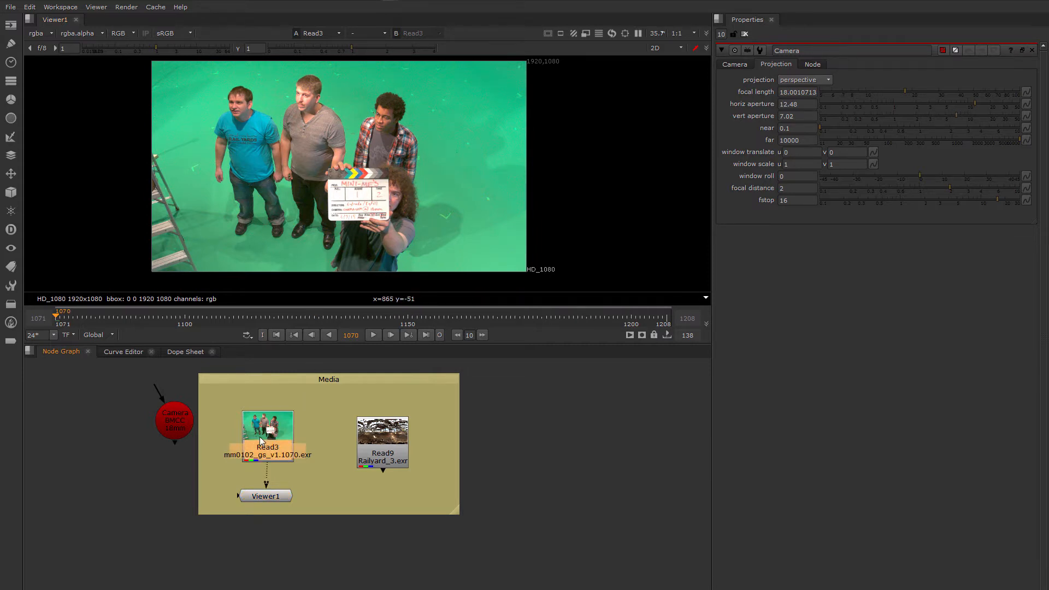
pyautogui.click(181, 424)
pyautogui.press('1')
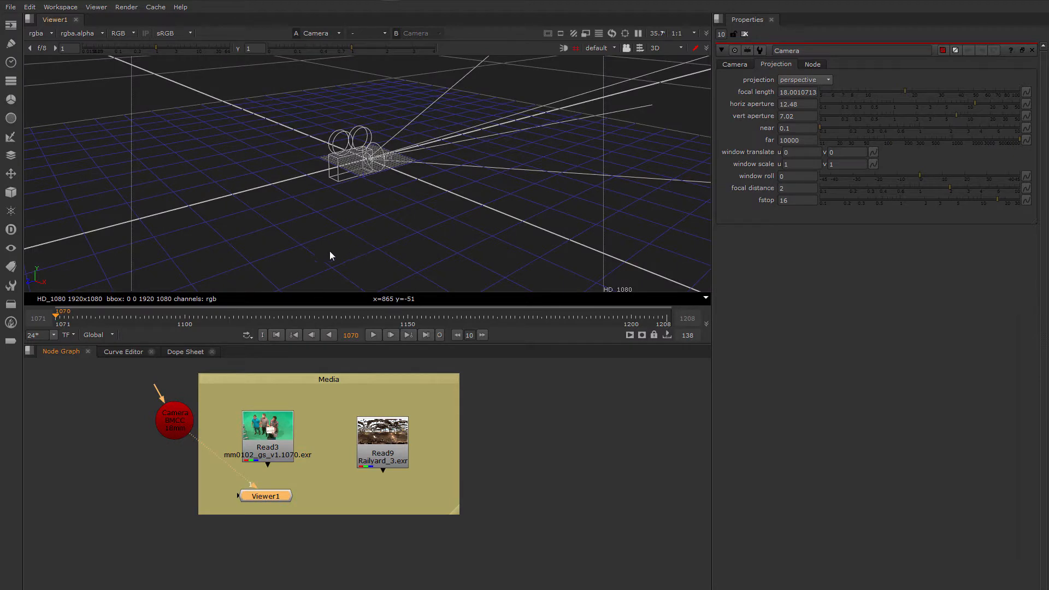
pyautogui.click(267, 439)
pyautogui.press('1')
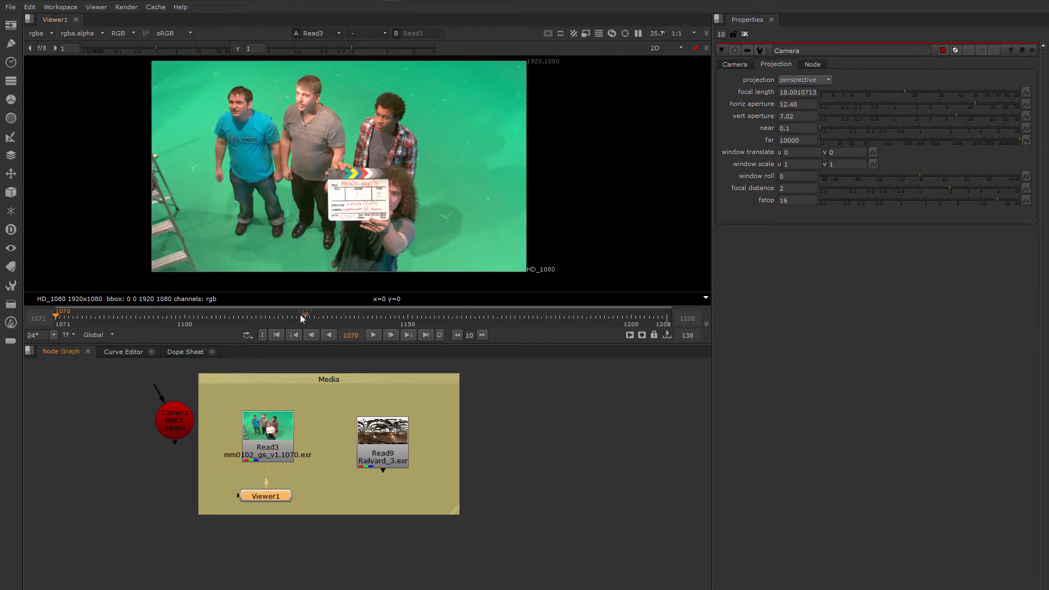
pyautogui.scroll(-3, 371, 189)
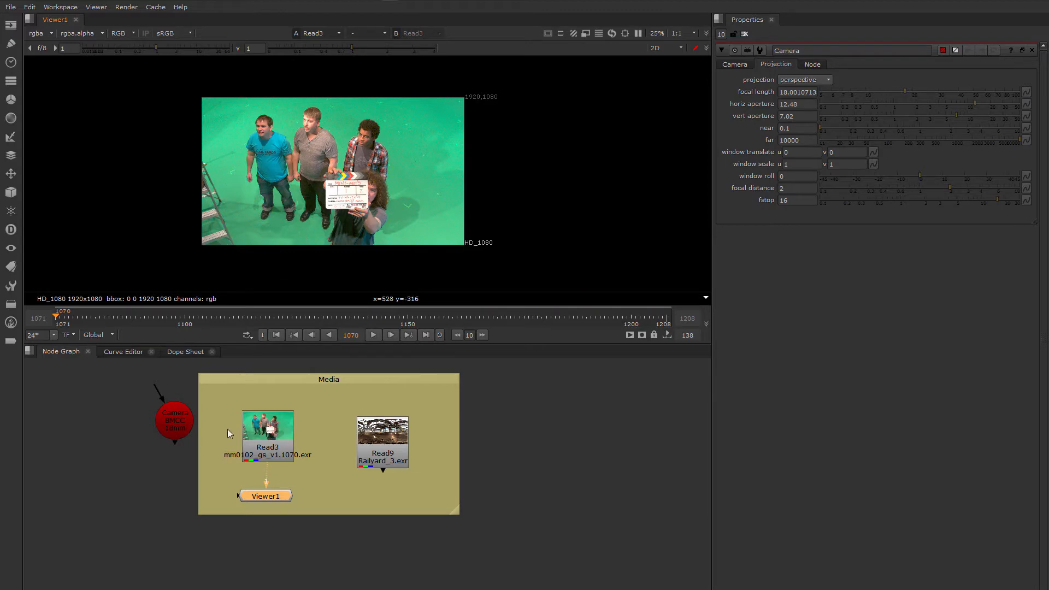
# Bring the camera node back into the 3D viewer
pyautogui.click(185, 422)
pyautogui.press('1')
pyautogui.keyDown('ctrl'); pyautogui.moveTo(394, 203); pyautogui.dragTo(376, 185); pyautogui.keyUp('ctrl')
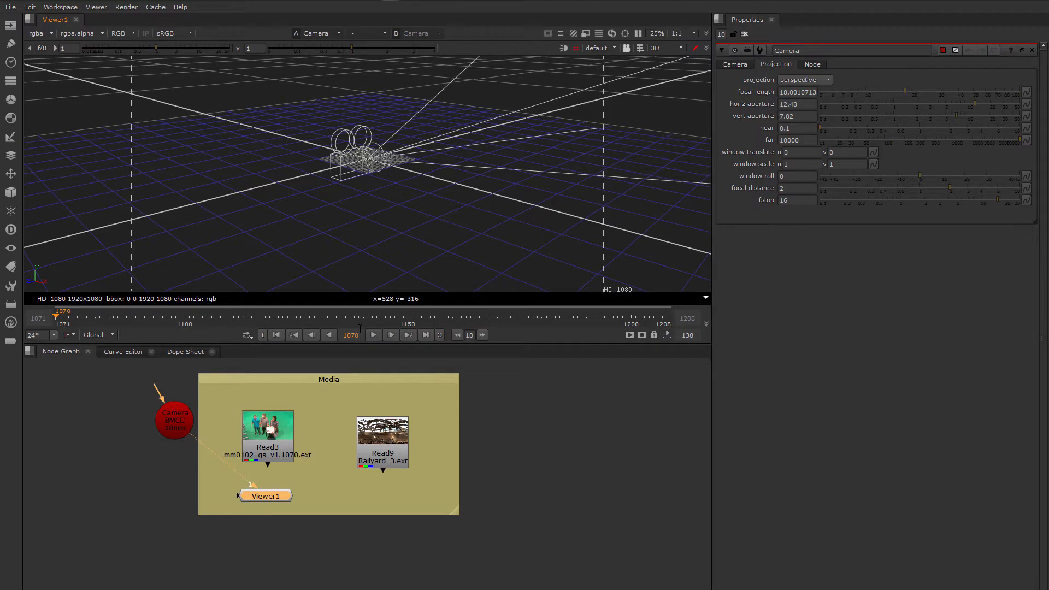
# Move Viewer1 out of the Media backdrop to beside the camera, and align Read9 level with Read3
pyautogui.moveTo(274, 497); pyautogui.dragTo(183, 491)
pyautogui.moveTo(265, 478); pyautogui.dragTo(296, 474, button='middle')
pyautogui.moveTo(413, 453); pyautogui.dragTo(397, 445)
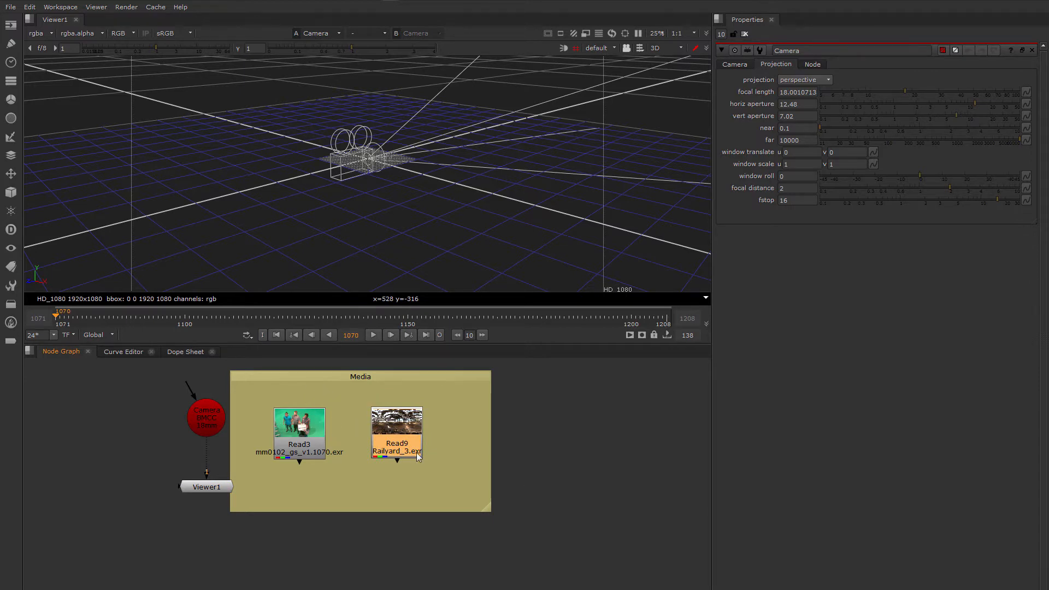
pyautogui.moveTo(207, 491); pyautogui.dragTo(130, 465)
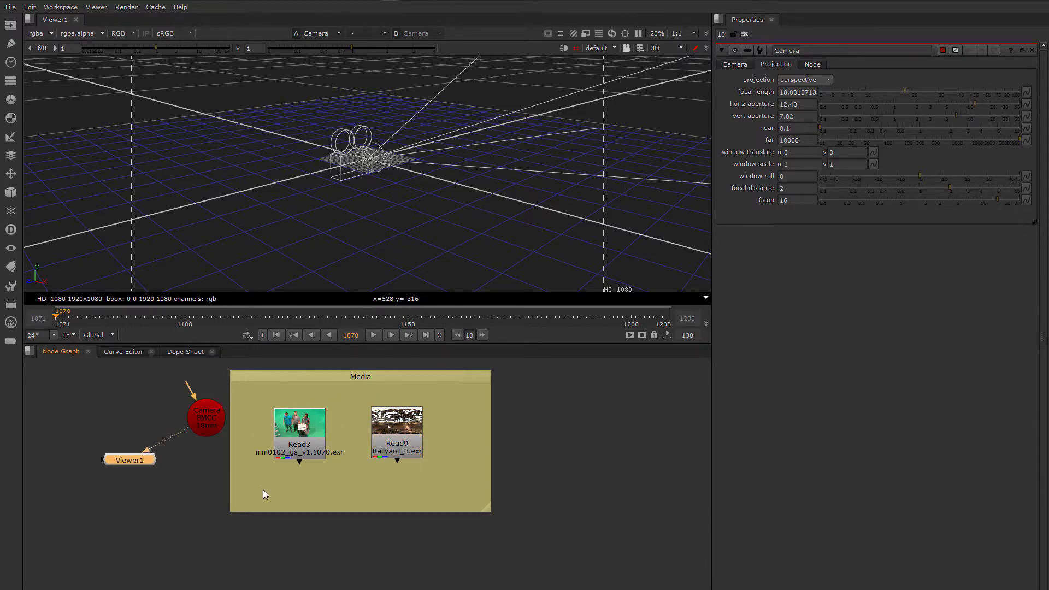
# Create a Card node and place it below the camera node at the edge of the Media backdrop
pyautogui.click(268, 486)
pyautogui.press('Tab')
pyautogui.write('Card')
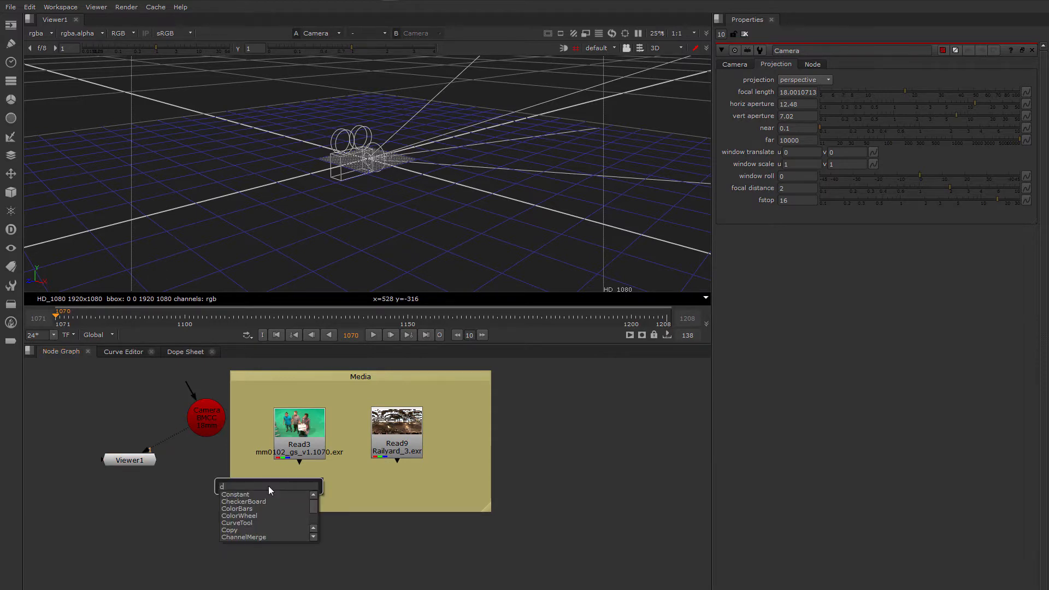
pyautogui.press('Return')
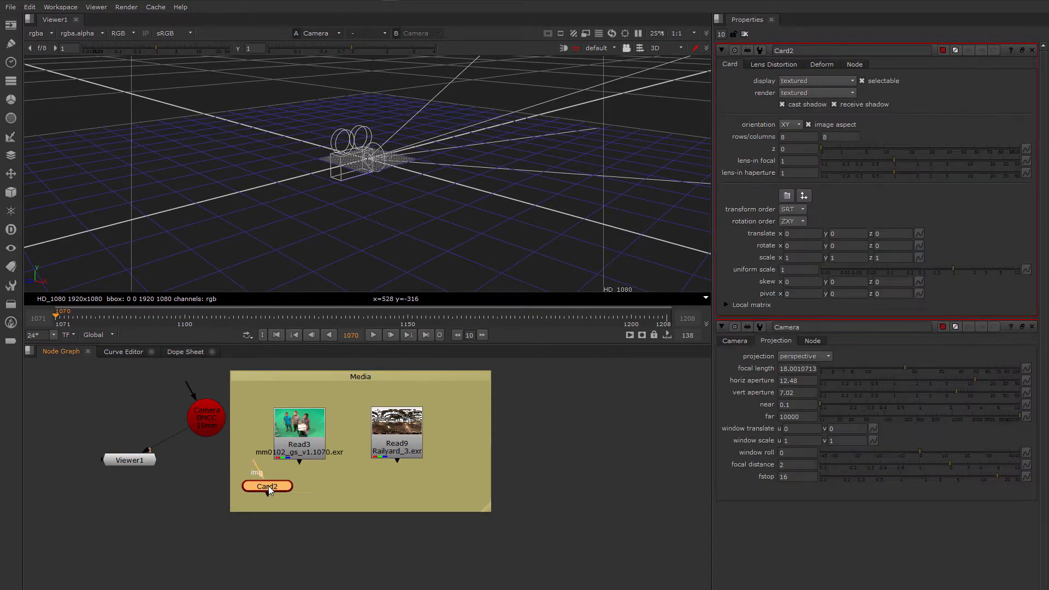
pyautogui.moveTo(268, 487); pyautogui.dragTo(218, 491)
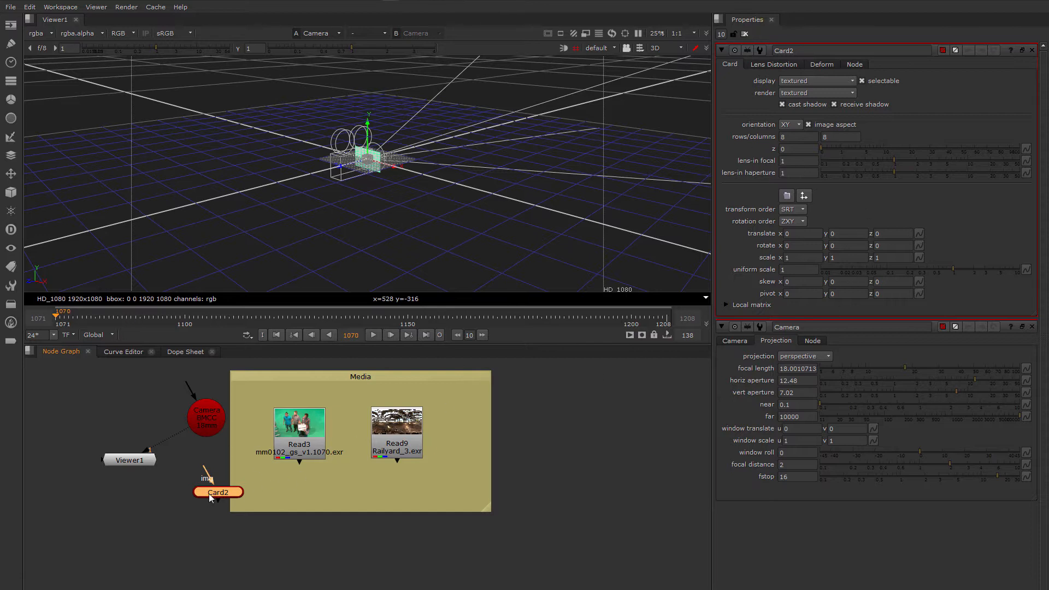
pyautogui.moveTo(210, 499); pyautogui.dragTo(204, 498)
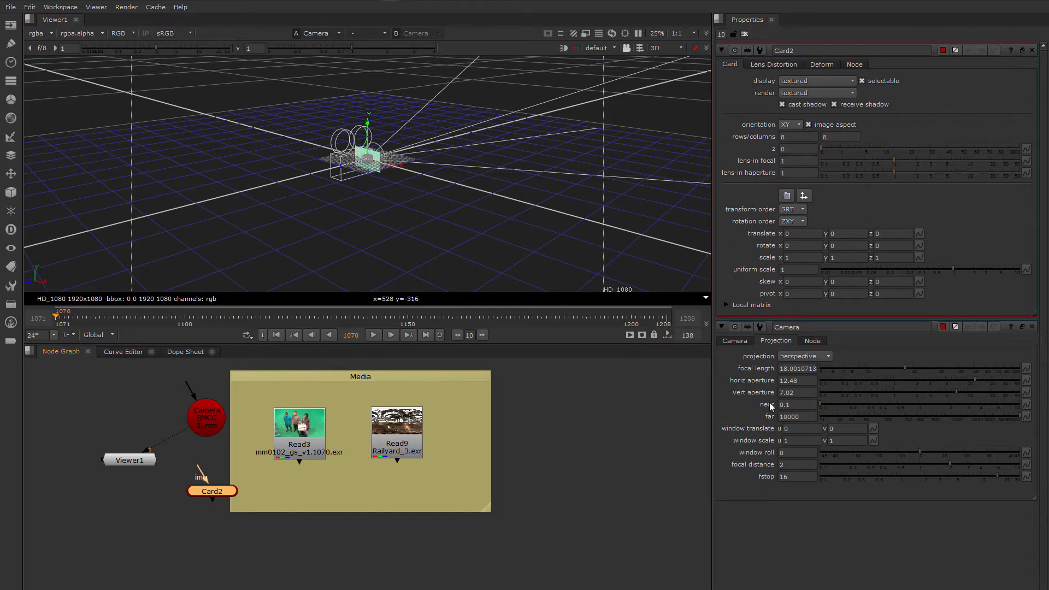
# Link the card's lens-in haperture and lens-in focal to the camera's horiz aperture and focal length, and set the card's z to 100
pyautogui.keyDown('ctrl'); pyautogui.moveTo(1026, 381); pyautogui.dragTo(1026, 176); pyautogui.keyUp('ctrl')
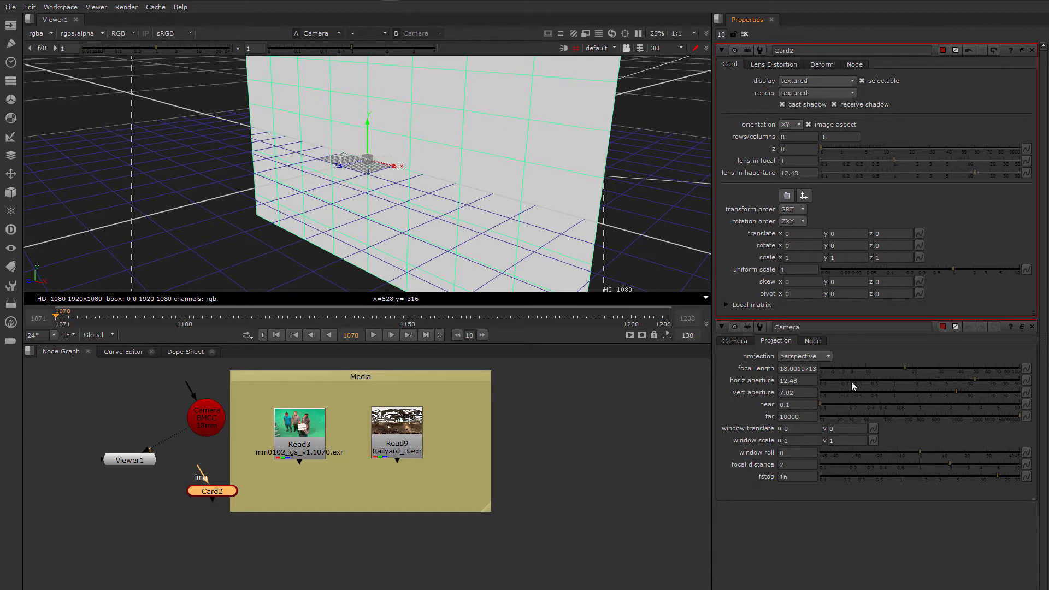
pyautogui.keyDown('ctrl'); pyautogui.moveTo(1024, 369); pyautogui.dragTo(1027, 162); pyautogui.keyUp('ctrl')
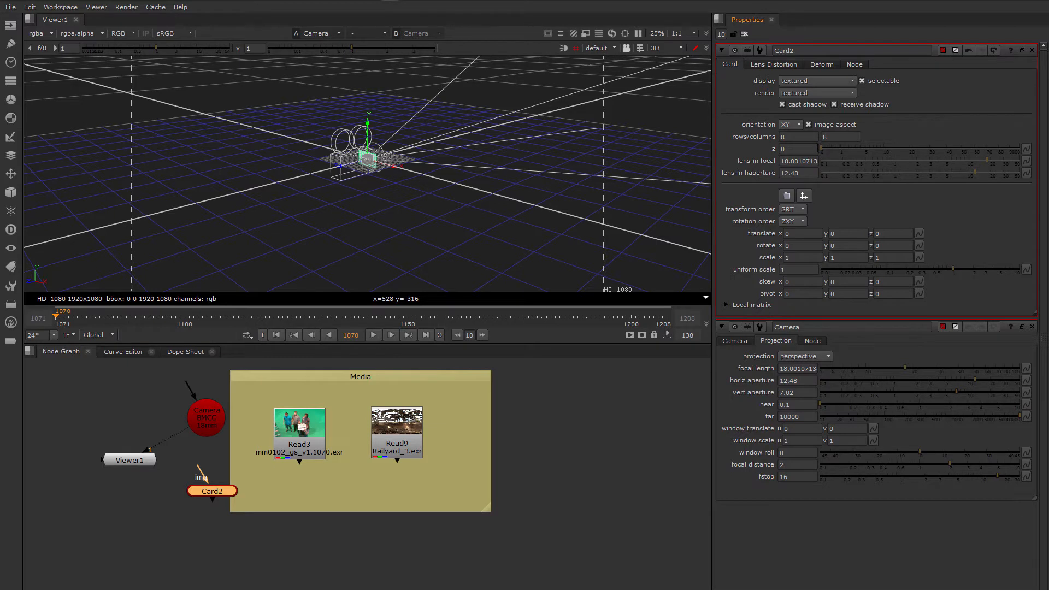
pyautogui.moveTo(821, 147); pyautogui.dragTo(1036, 153)
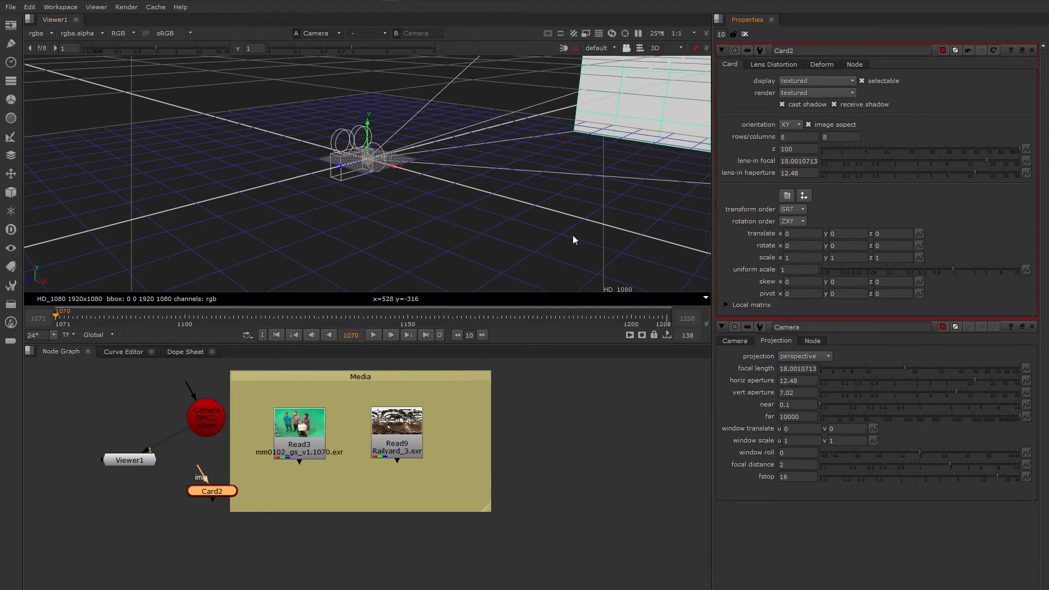
pyautogui.keyDown('ctrl'); pyautogui.moveTo(573, 238); pyautogui.dragTo(528, 246); pyautogui.keyUp('ctrl')
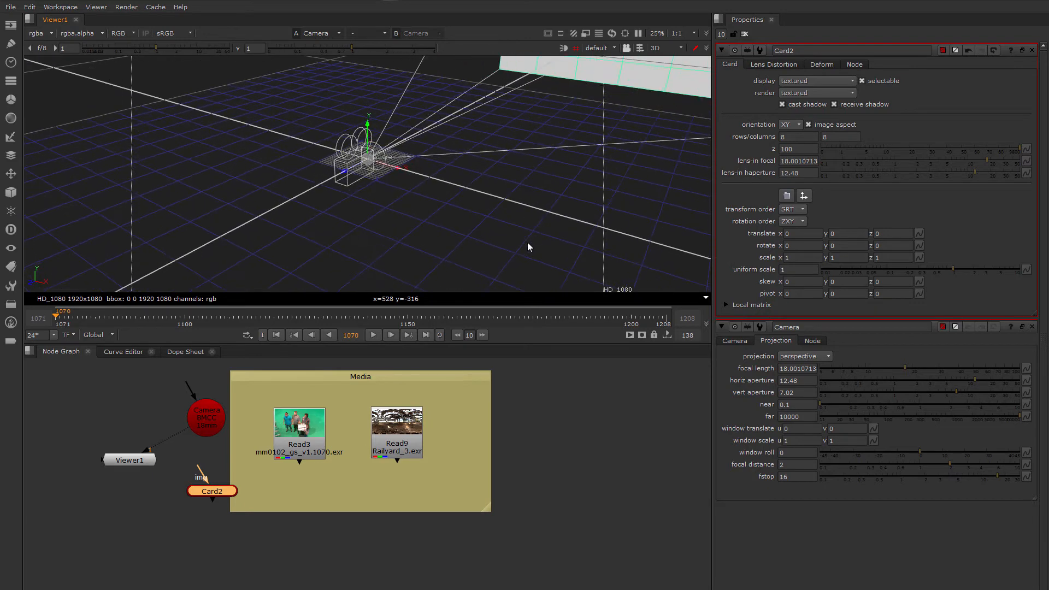
# Connect the card's img input to the Read3 plate and place the card directly beneath Read3
pyautogui.moveTo(199, 471); pyautogui.dragTo(278, 447)
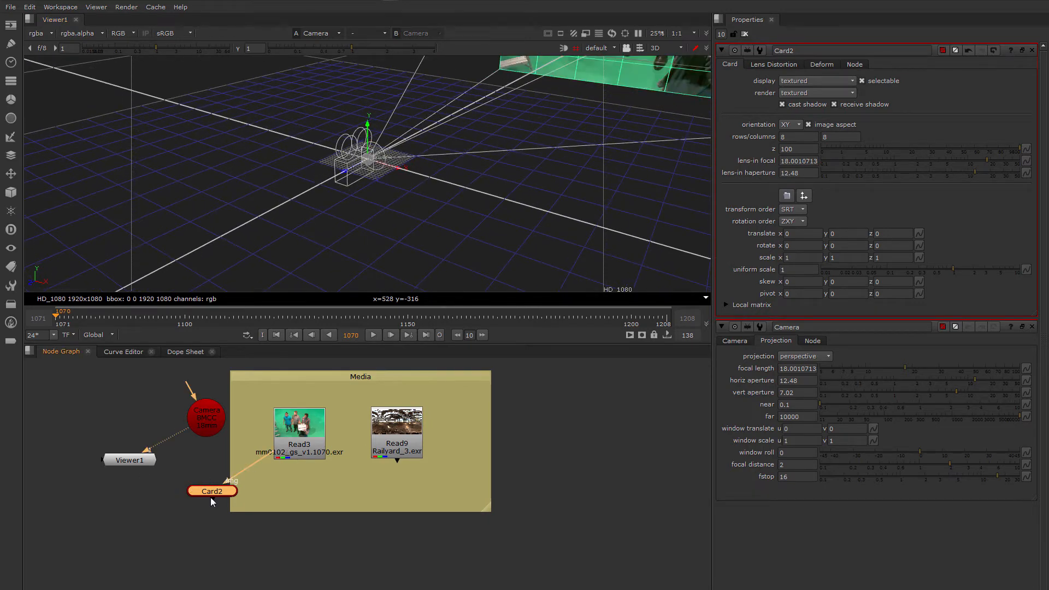
pyautogui.moveTo(211, 496); pyautogui.dragTo(302, 487)
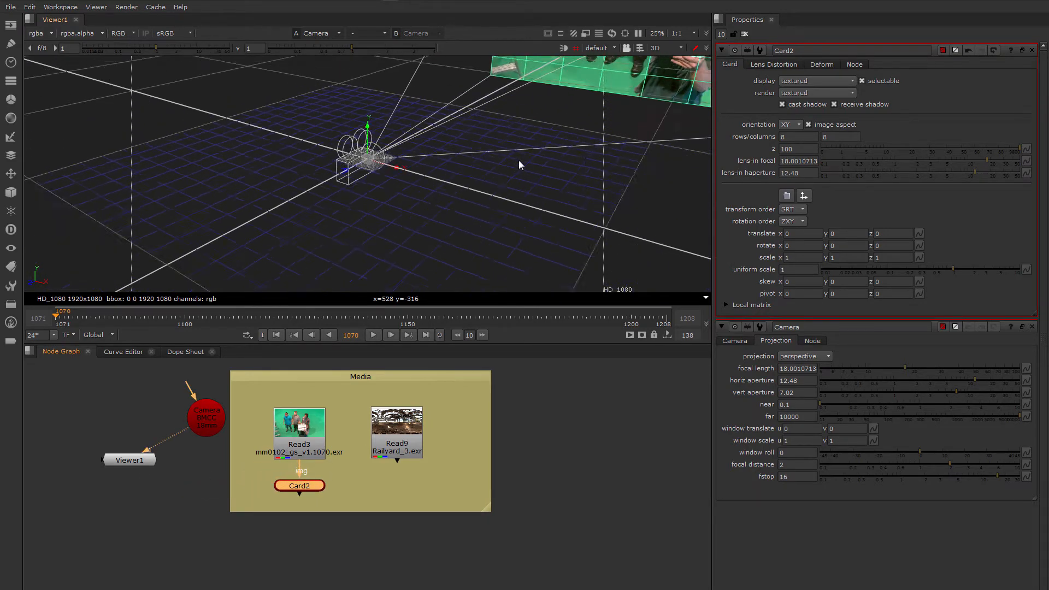
pyautogui.keyDown('ctrl'); pyautogui.moveTo(517, 162); pyautogui.dragTo(351, 210); pyautogui.keyUp('ctrl')
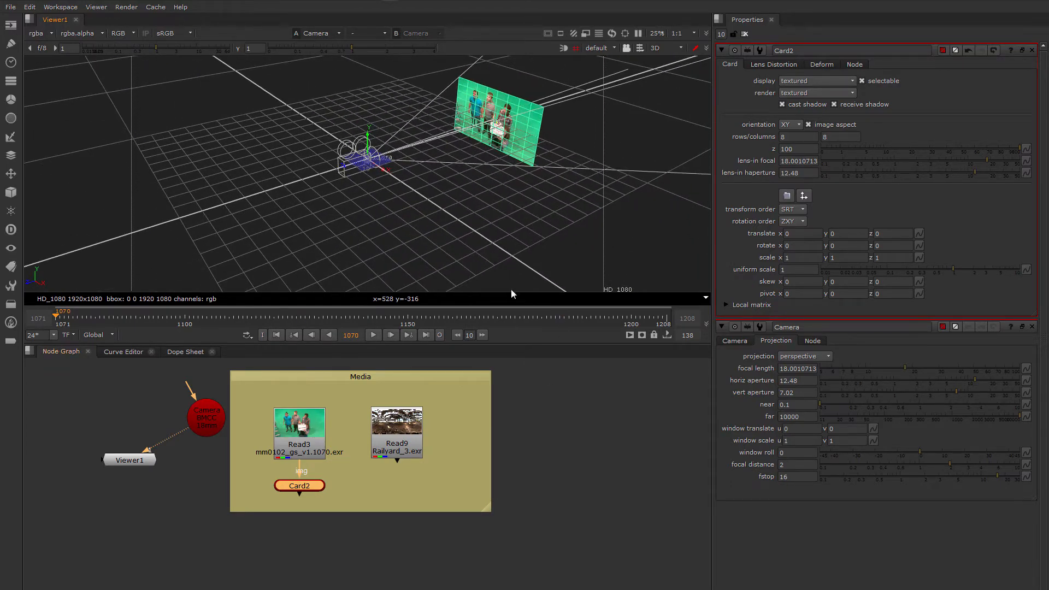
pyautogui.moveTo(483, 170)
pyautogui.keyDown('ctrl'); pyautogui.mouseDown()
pyautogui.moveTo(445, 170)
pyautogui.moveTo(493, 164)
pyautogui.mouseUp(); pyautogui.keyUp('ctrl')
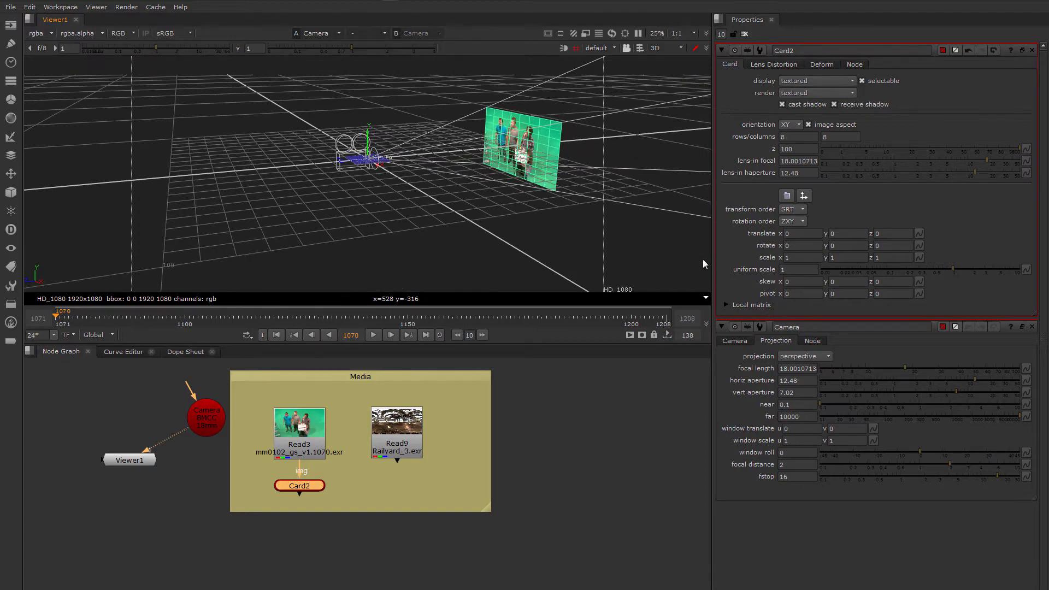
# Close all open node properties and reopen only those of the card
pyautogui.click(544, 437)
pyautogui.click(745, 34)
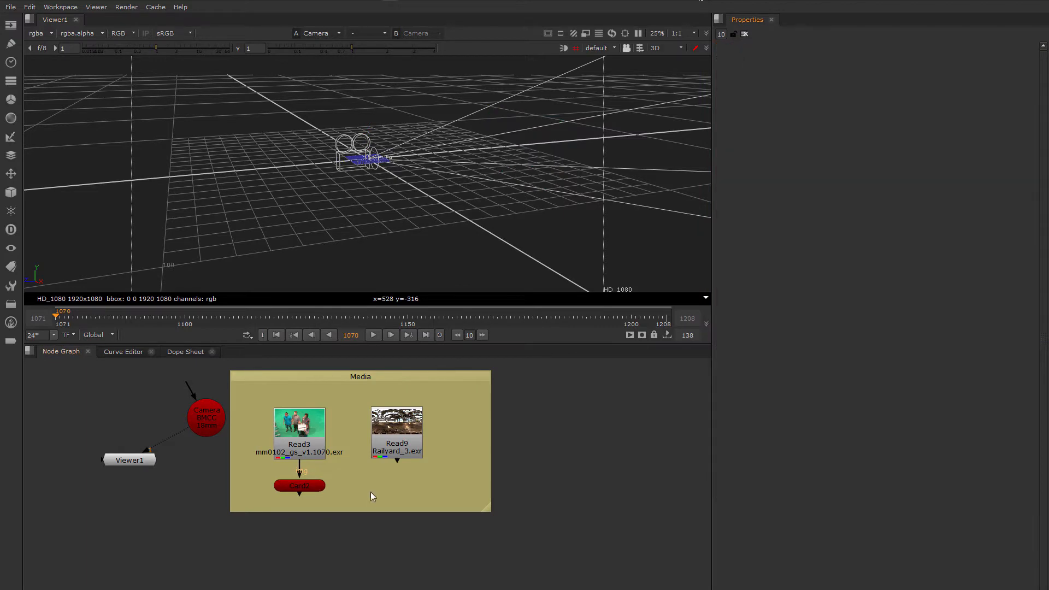
pyautogui.doubleClick(304, 487)
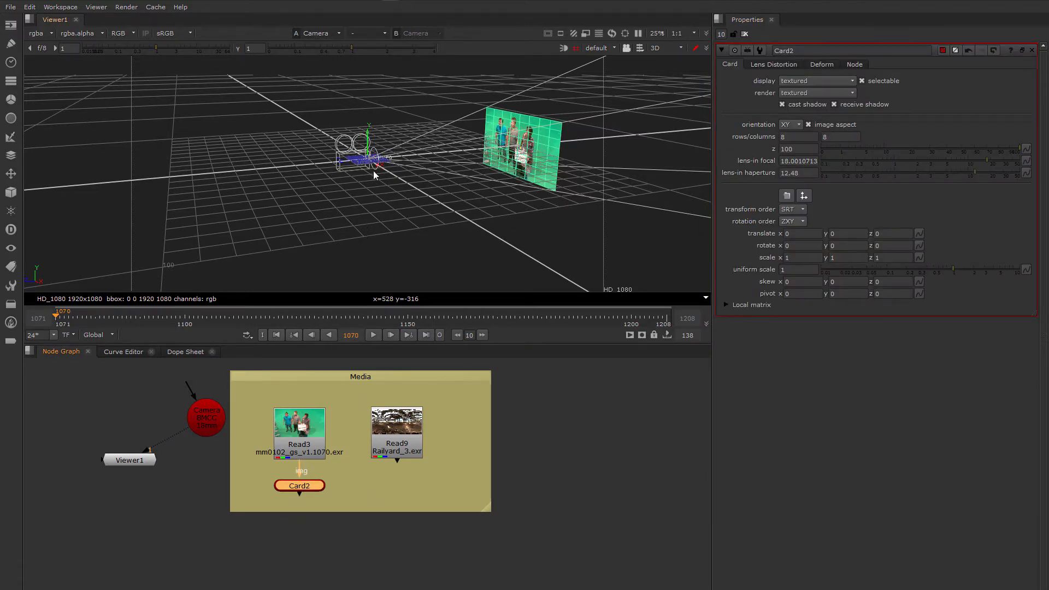
# Rotate the card about its x axis to about -15.1 degrees around the camera's origin
pyautogui.scroll(3, 372, 170)
pyautogui.scroll(3, 369, 169)
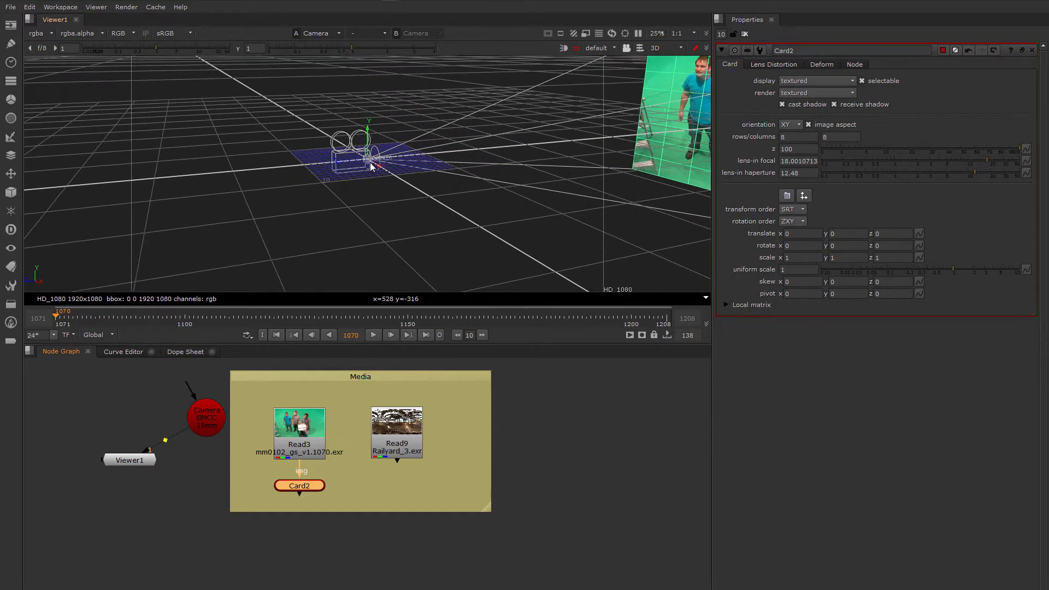
pyautogui.press('ctrl')
pyautogui.press('ctrl')
pyautogui.keyDown('ctrl'); pyautogui.moveTo(352, 189); pyautogui.dragTo(396, 193); pyautogui.keyUp('ctrl')
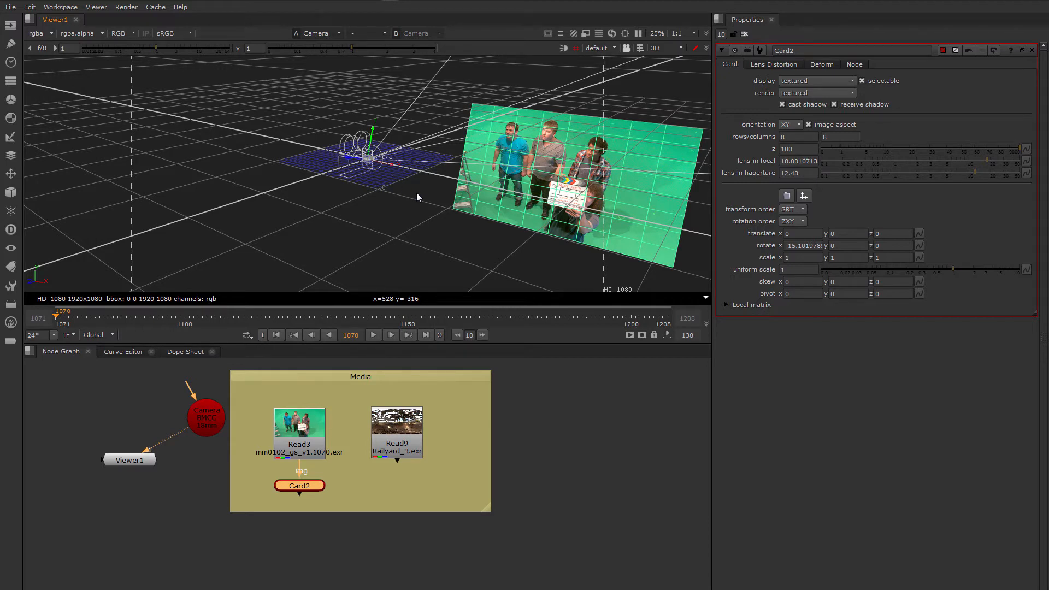
# Display the Read9 Railyard_3.exr panorama in the viewer and examine the full image
pyautogui.click(397, 443)
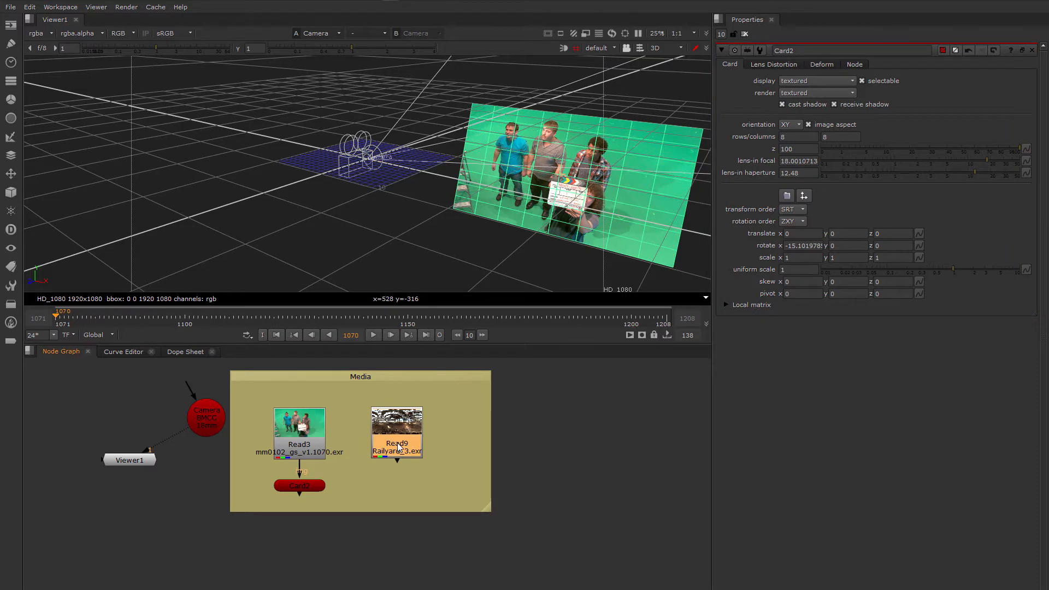
pyautogui.press('1')
pyautogui.moveTo(347, 186); pyautogui.dragTo(412, 187, button='middle')
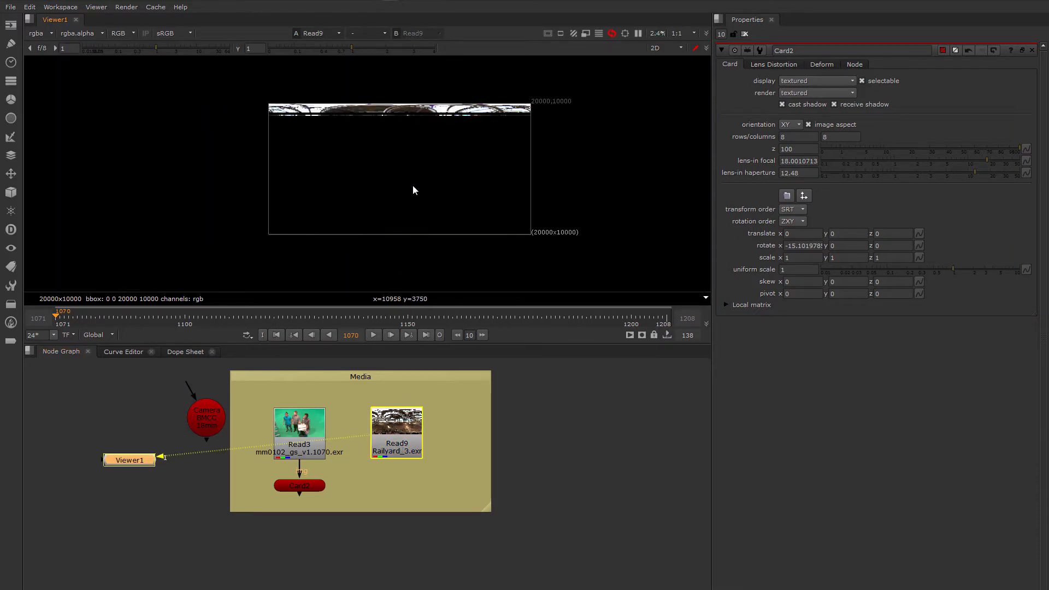
# Shift the Read9 panorama away from Read3 inside the Media backdrop and add a Reformat node beneath it
pyautogui.scroll(2, 413, 188)
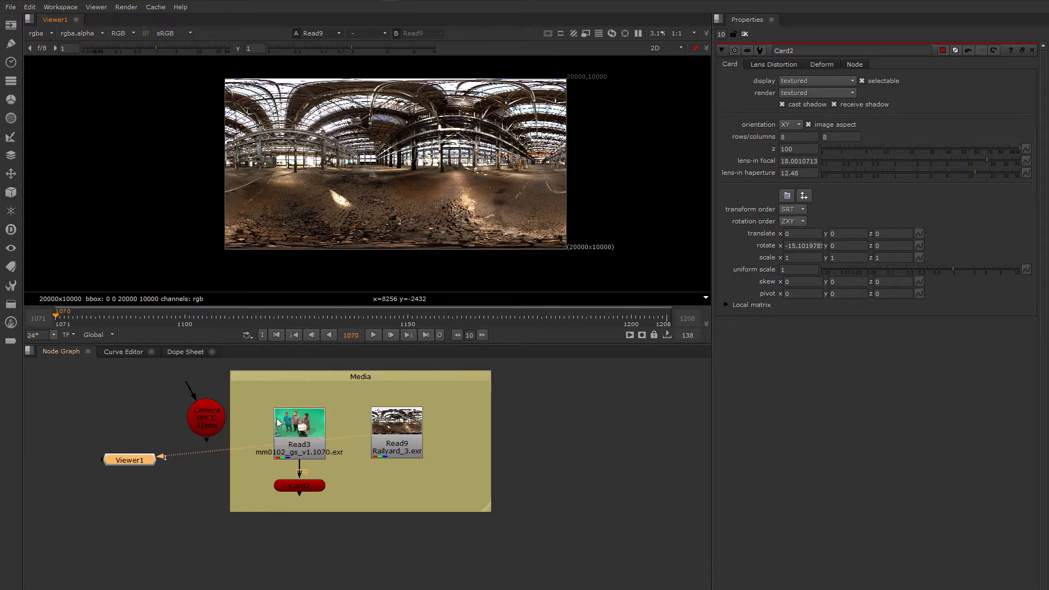
pyautogui.moveTo(401, 430); pyautogui.dragTo(441, 423)
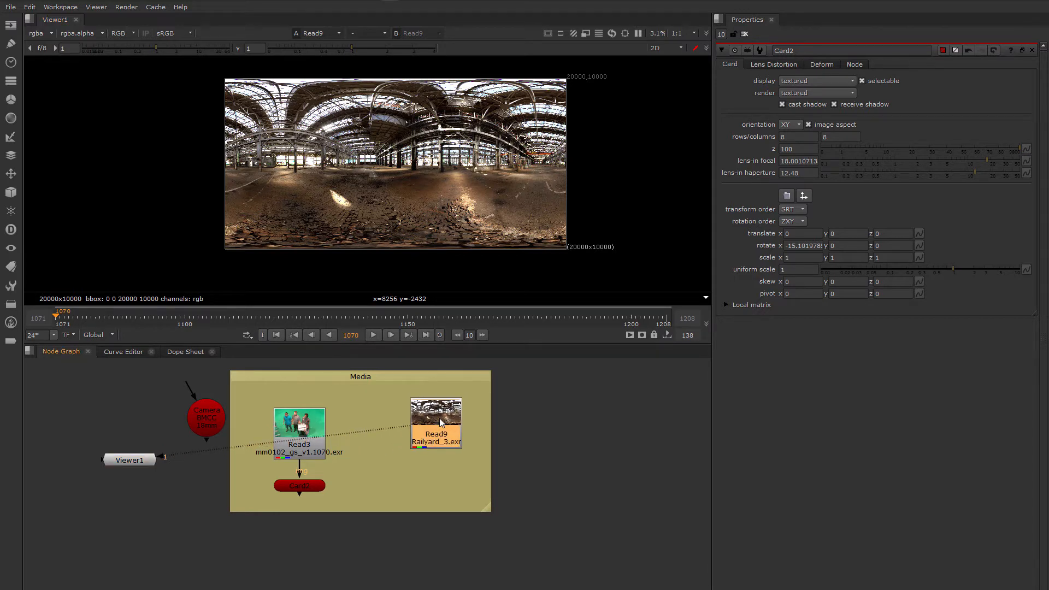
pyautogui.press('Tab')
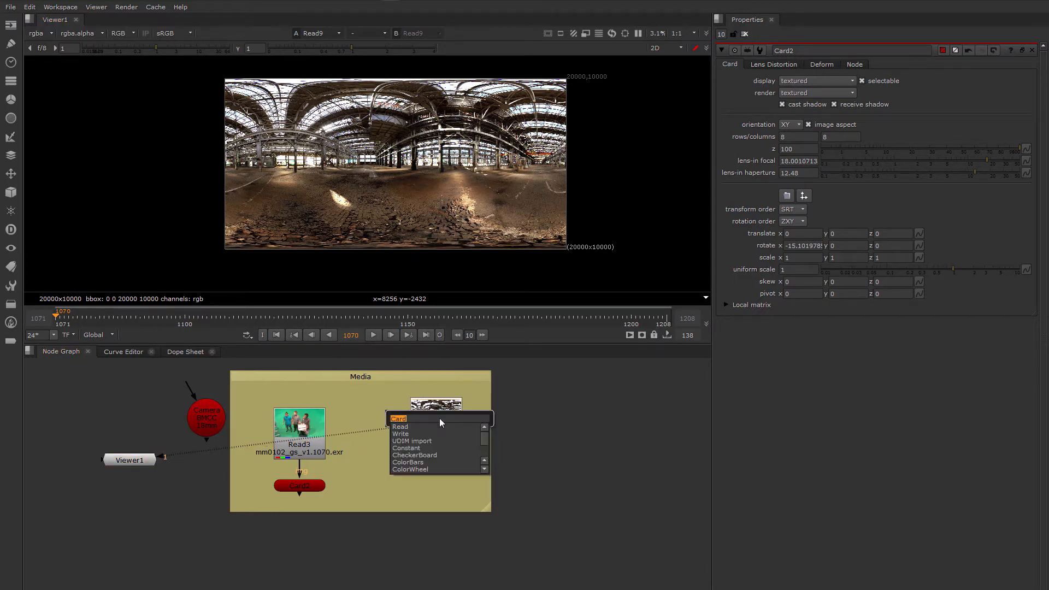
pyautogui.write('re')
pyautogui.press('Down')
pyautogui.press('Down')
pyautogui.press('Down')
pyautogui.press('Down')
pyautogui.press('Down')
pyautogui.press('Down')
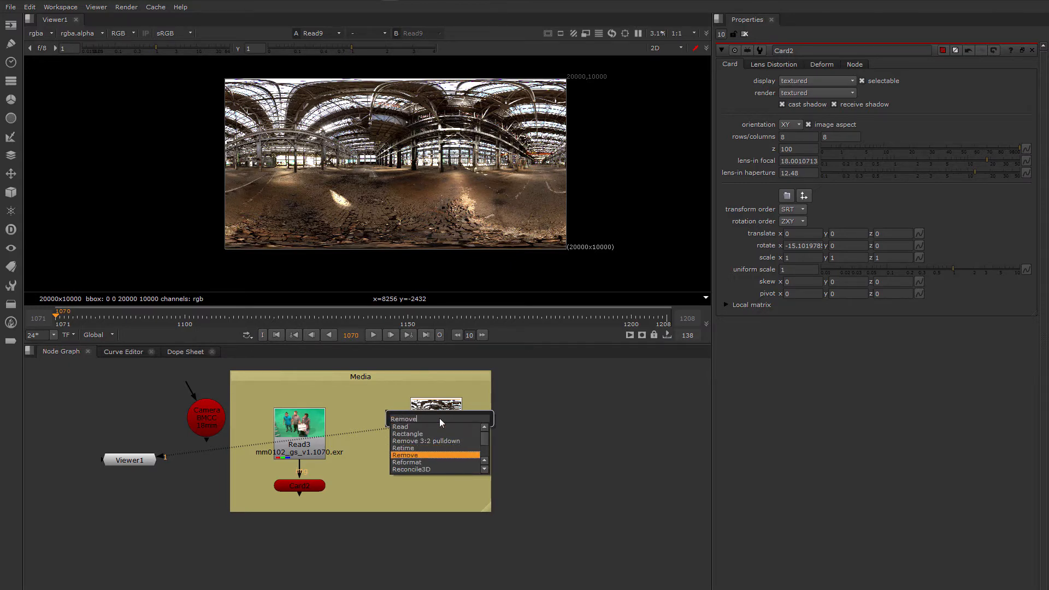
pyautogui.press('Return')
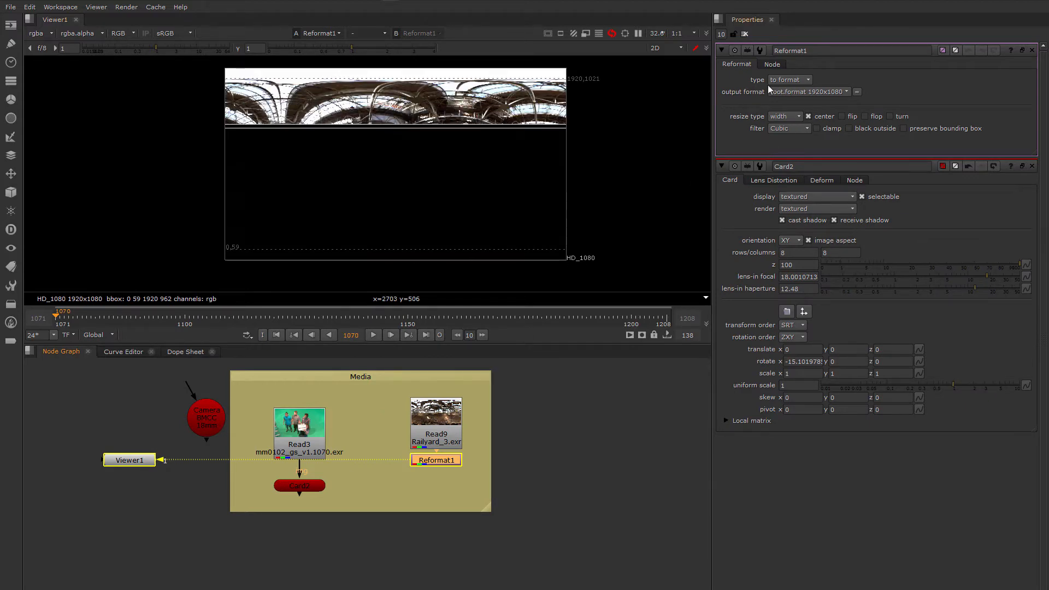
# Set the Reformat type to scale and enable flop to mirror the panorama horizontally
pyautogui.click(783, 80)
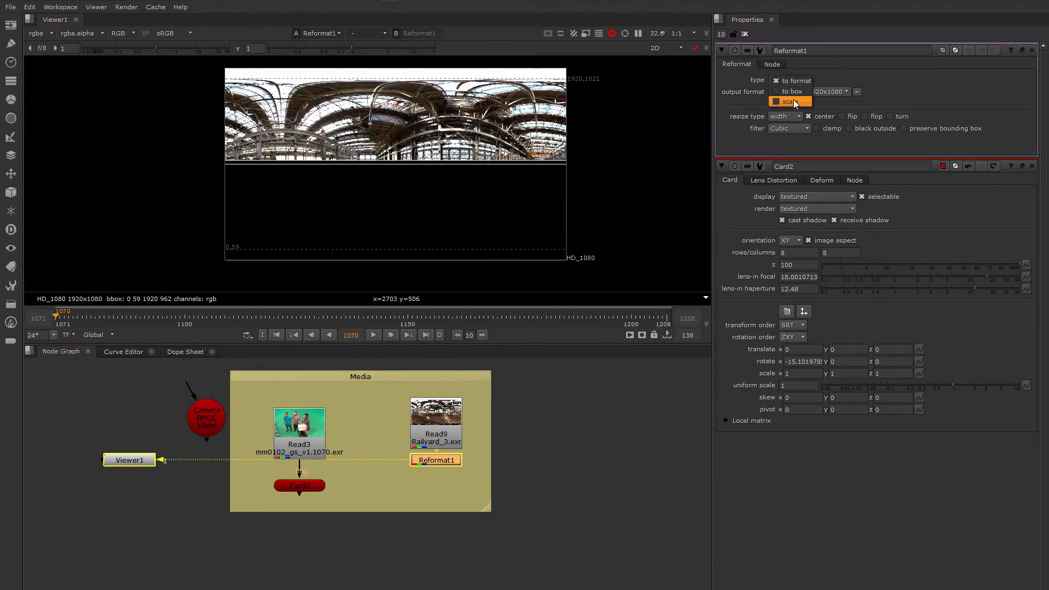
pyautogui.click(793, 99)
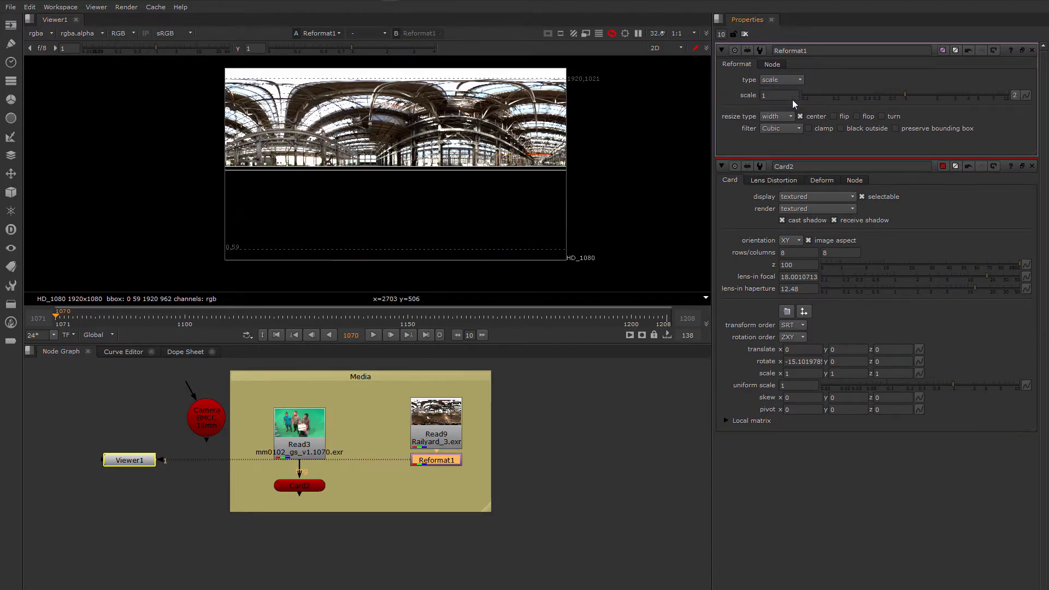
pyautogui.click(857, 117)
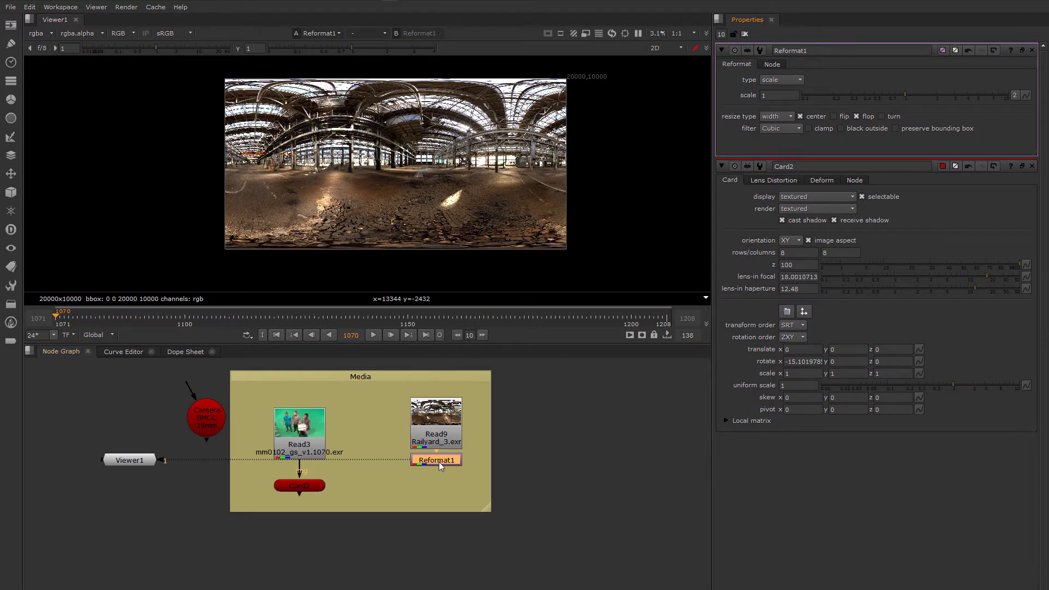
# Add a Sphere node beneath Reformat1 so that the flopped panorama textures it
pyautogui.press('Tab')
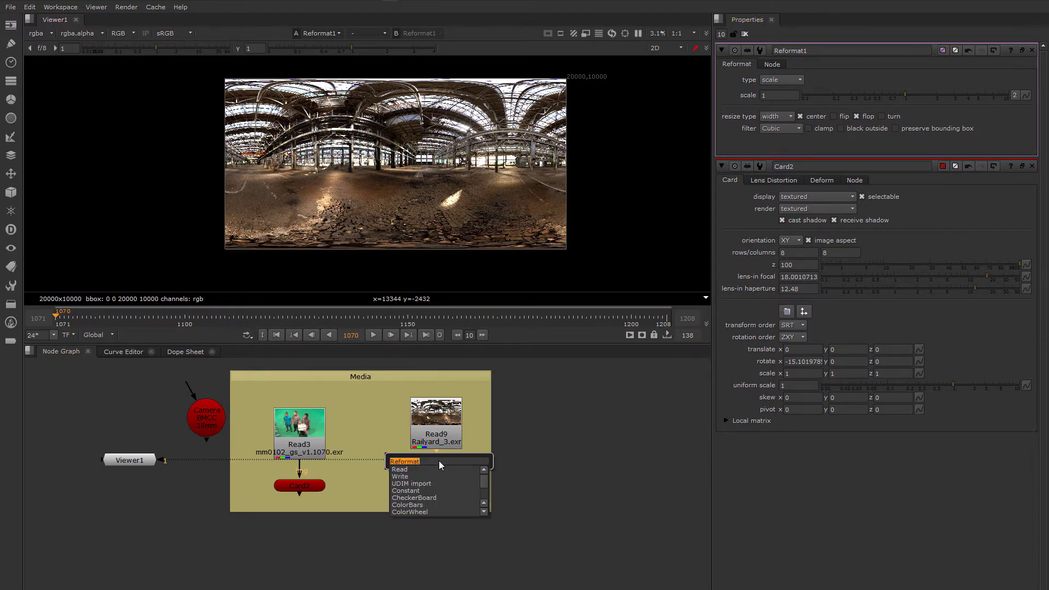
pyautogui.write('spher')
pyautogui.press('Down')
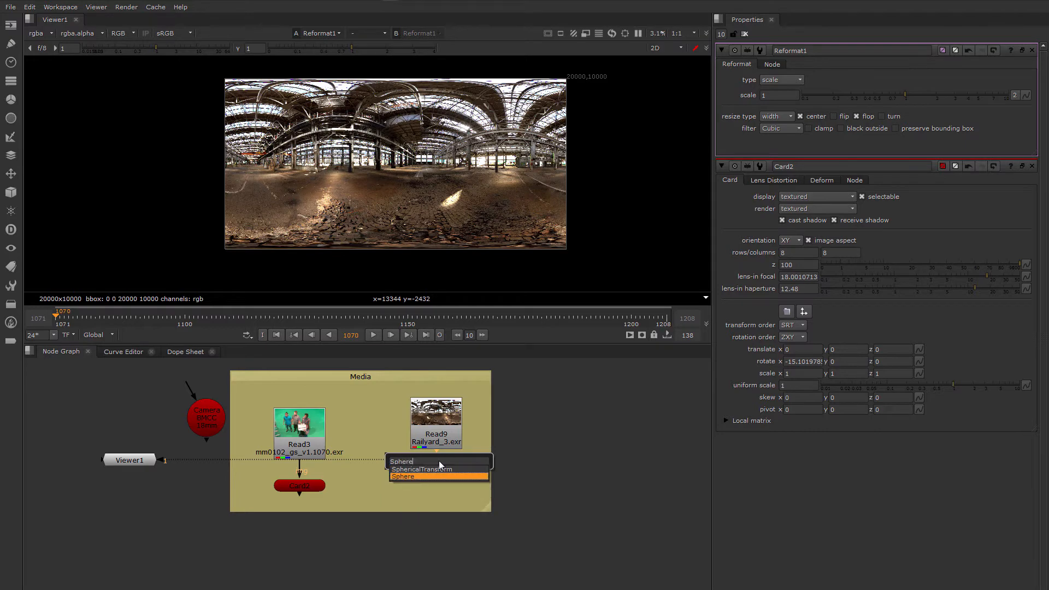
pyautogui.press('Return')
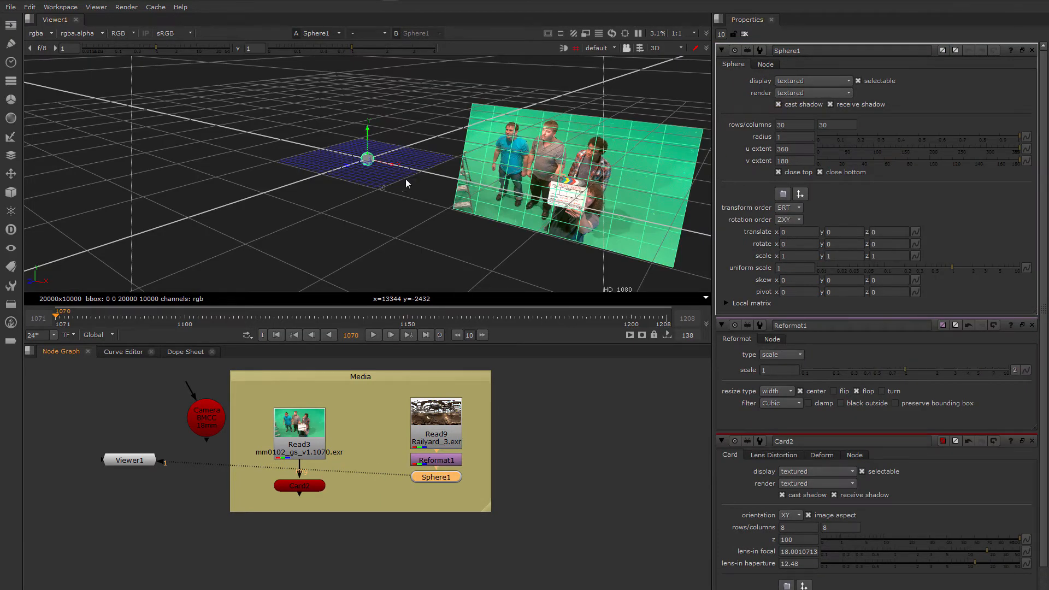
# Set the sphere's rows to 64 and its columns to 128
pyautogui.scroll(2, 365, 159)
pyautogui.scroll(6, 365, 159)
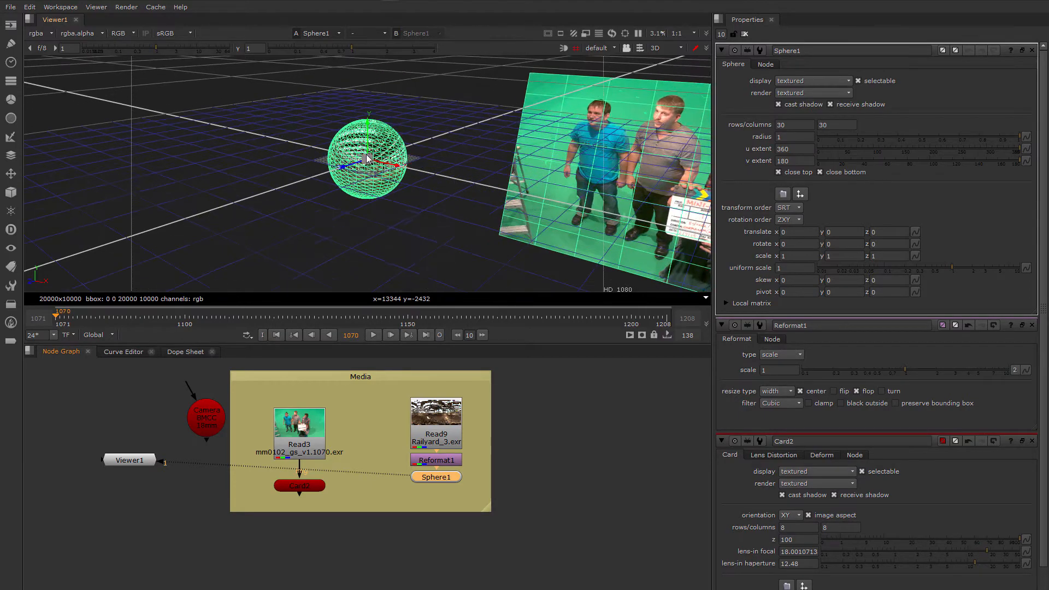
pyautogui.scroll(2, 368, 159)
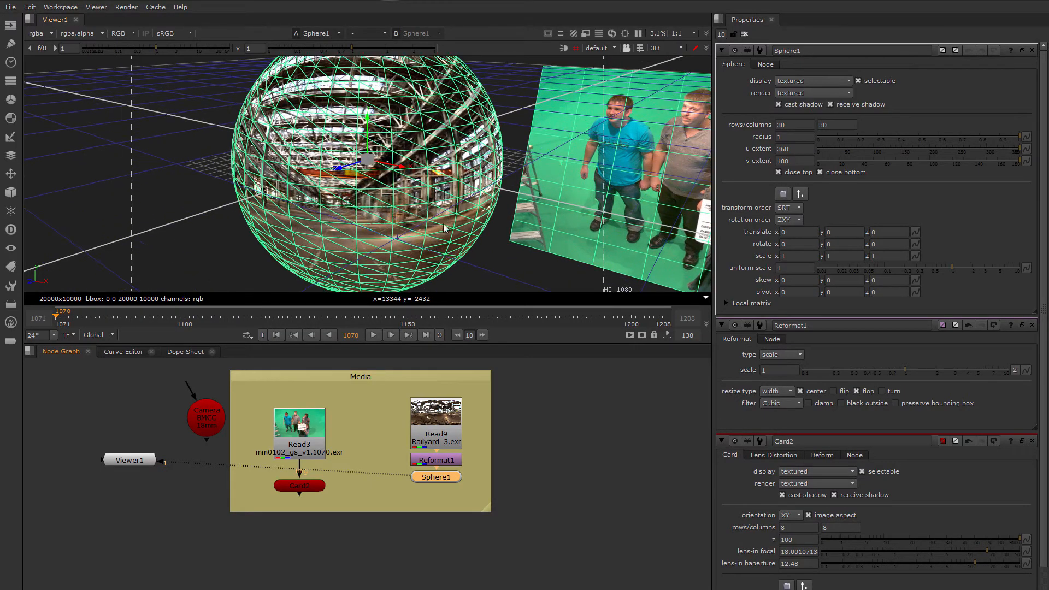
pyautogui.keyDown('ctrl'); pyautogui.moveTo(458, 229); pyautogui.dragTo(452, 233); pyautogui.keyUp('ctrl')
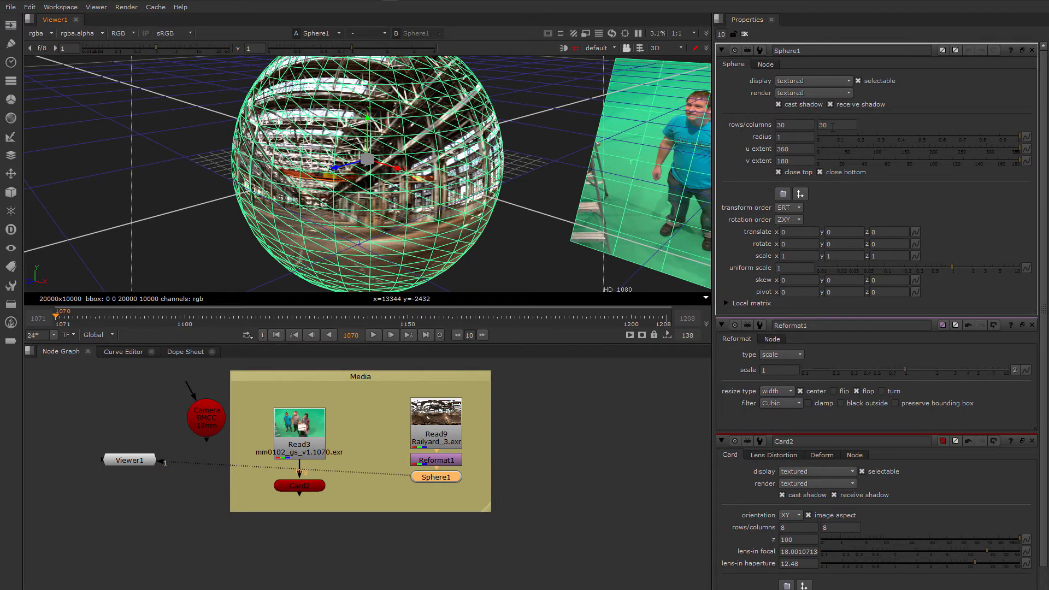
pyautogui.click(790, 125)
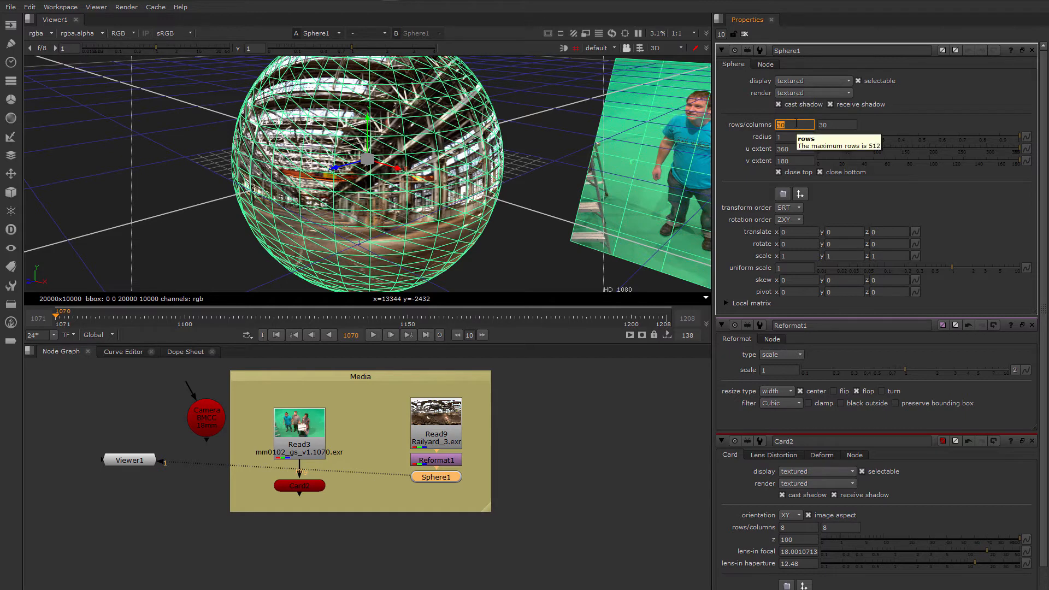
pyautogui.click(843, 127)
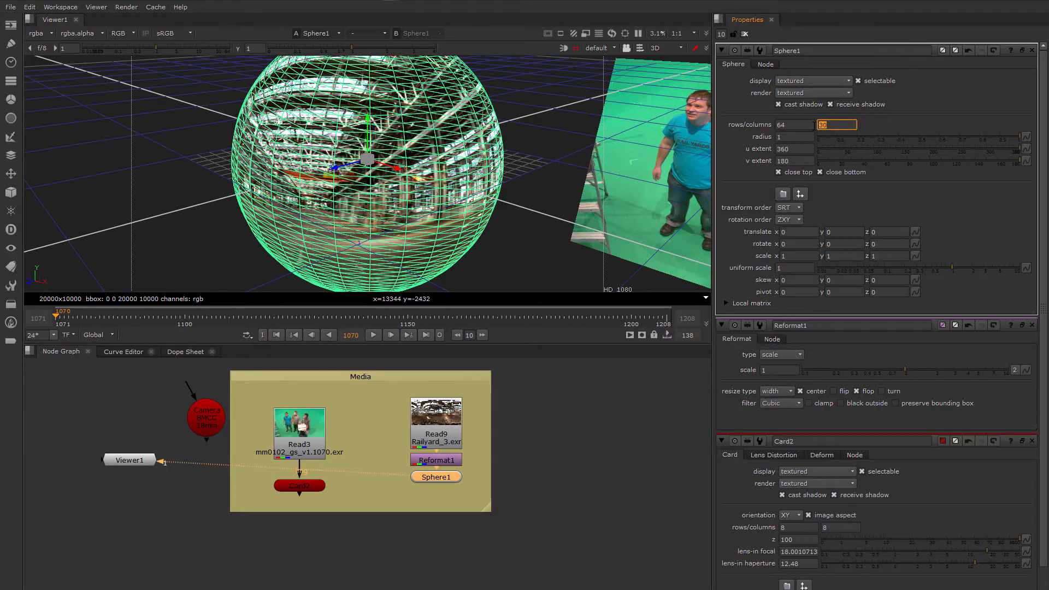
pyautogui.press('Return')
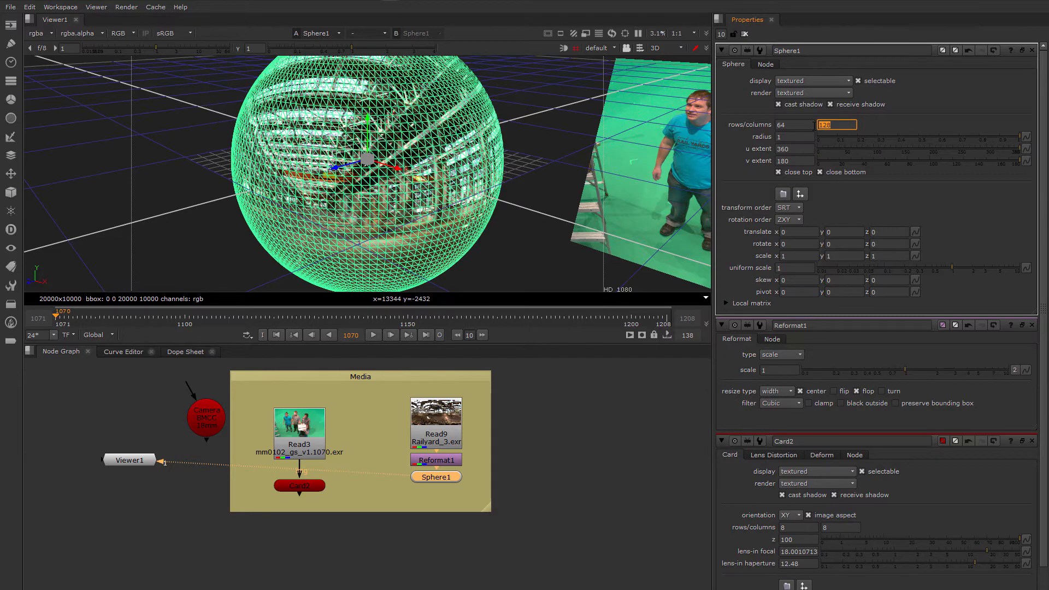
# Set the sphere's radius to 100
pyautogui.keyDown('ctrl'); pyautogui.moveTo(369, 163); pyautogui.dragTo(399, 195); pyautogui.keyUp('ctrl')
pyautogui.scroll(-10, 399, 194)
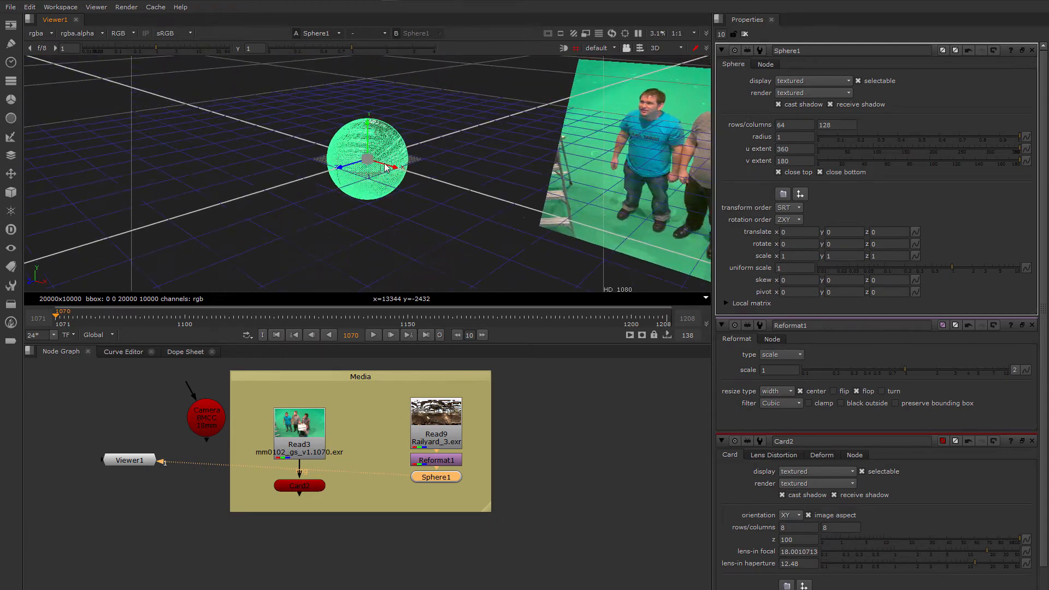
pyautogui.scroll(-8, 385, 167)
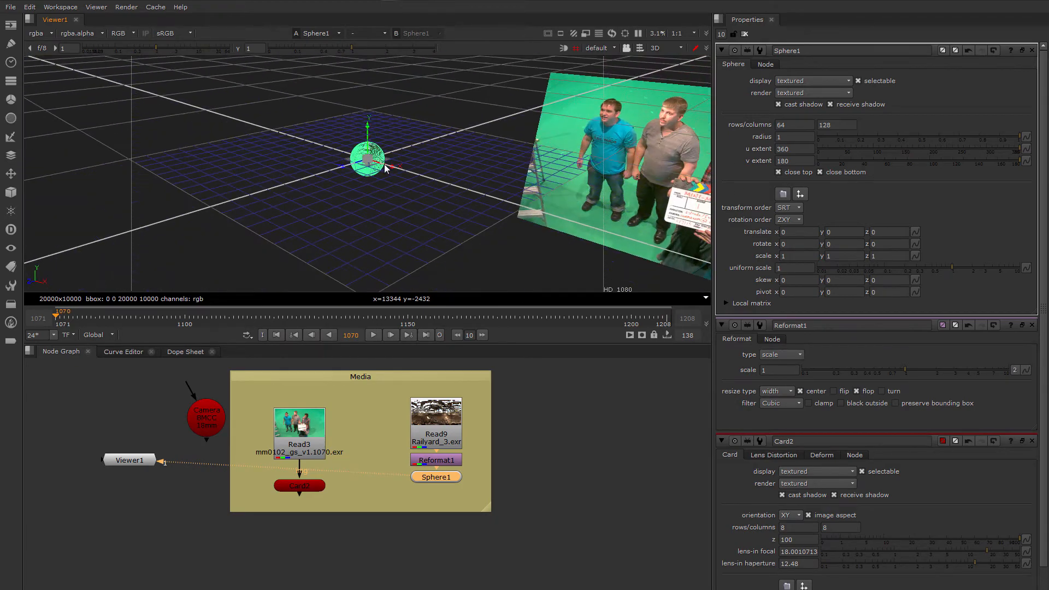
pyautogui.moveTo(398, 179)
pyautogui.keyDown('ctrl'); pyautogui.mouseDown()
pyautogui.moveTo(380, 177)
pyautogui.moveTo(387, 183)
pyautogui.mouseUp(); pyautogui.keyUp('ctrl')
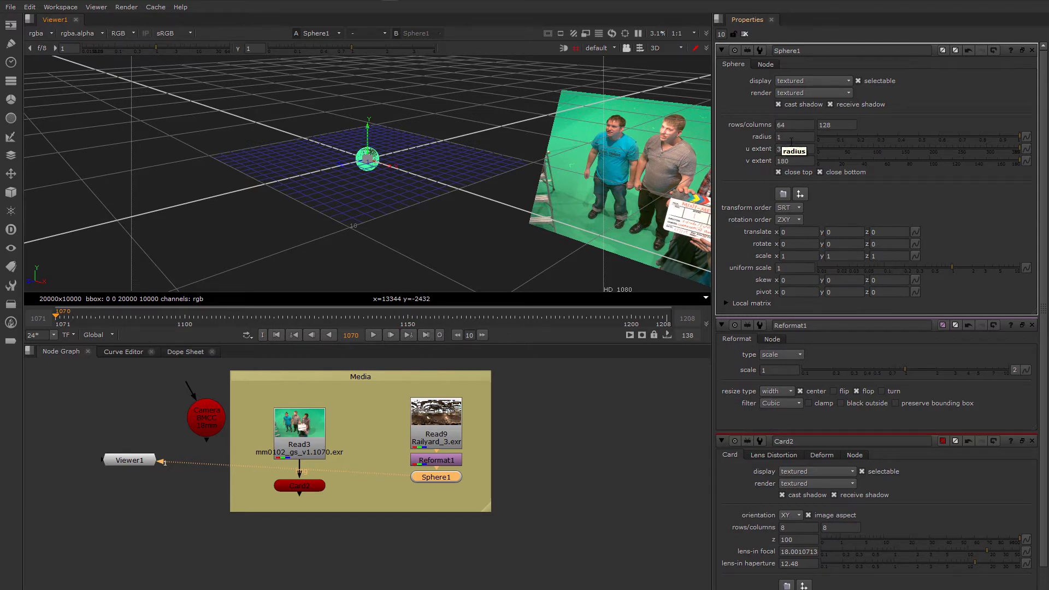
pyautogui.moveTo(783, 139); pyautogui.dragTo(1038, 137, button='middle')
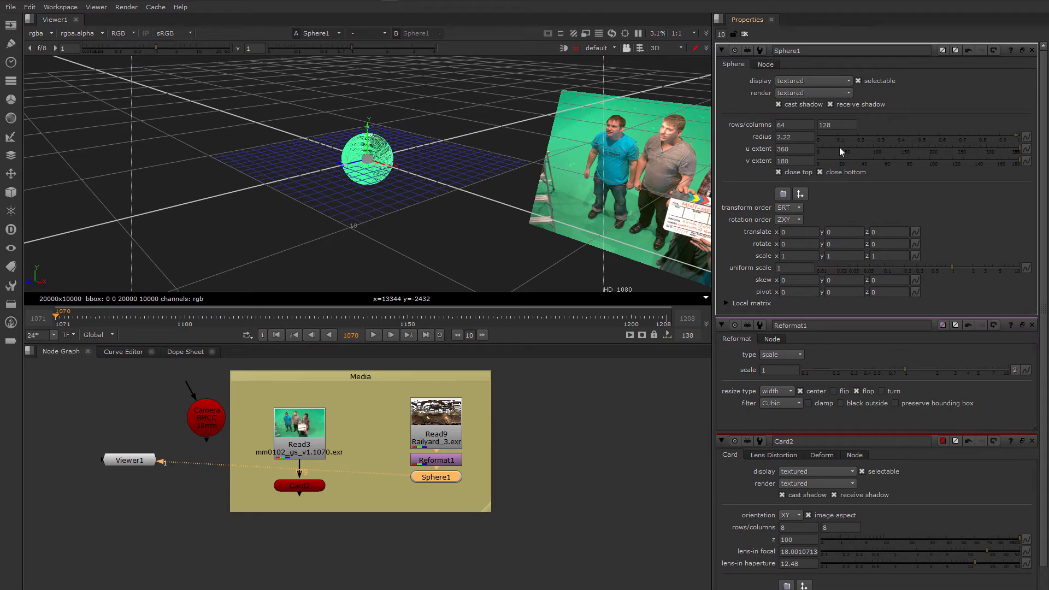
pyautogui.click(790, 137)
pyautogui.write('10')
pyautogui.press('Return')
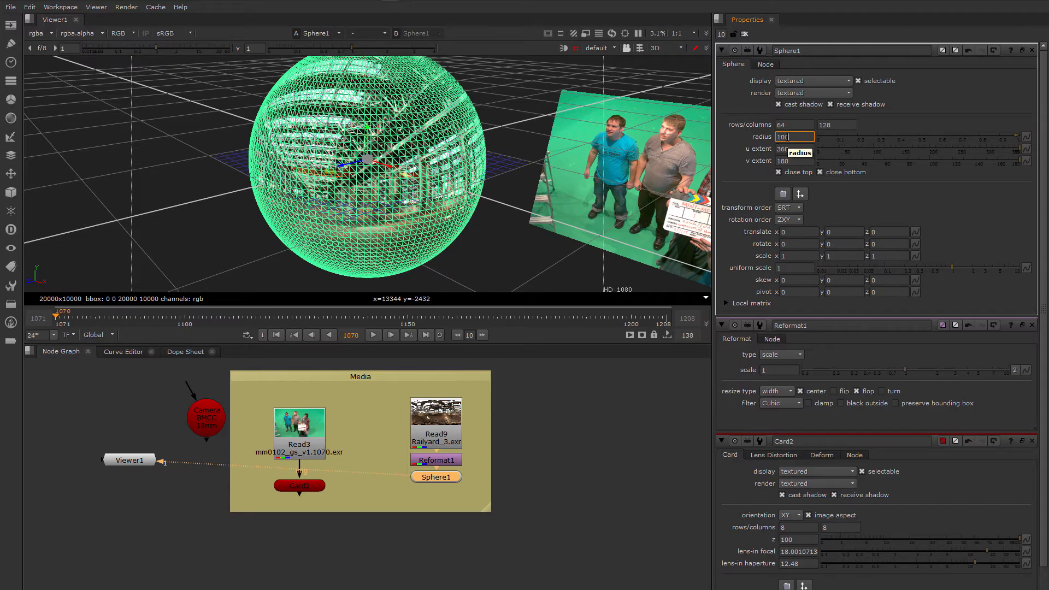
pyautogui.write('0')
pyautogui.press('Return')
# Increase the sphere's radius to 120
pyautogui.scroll(-10, 520, 175)
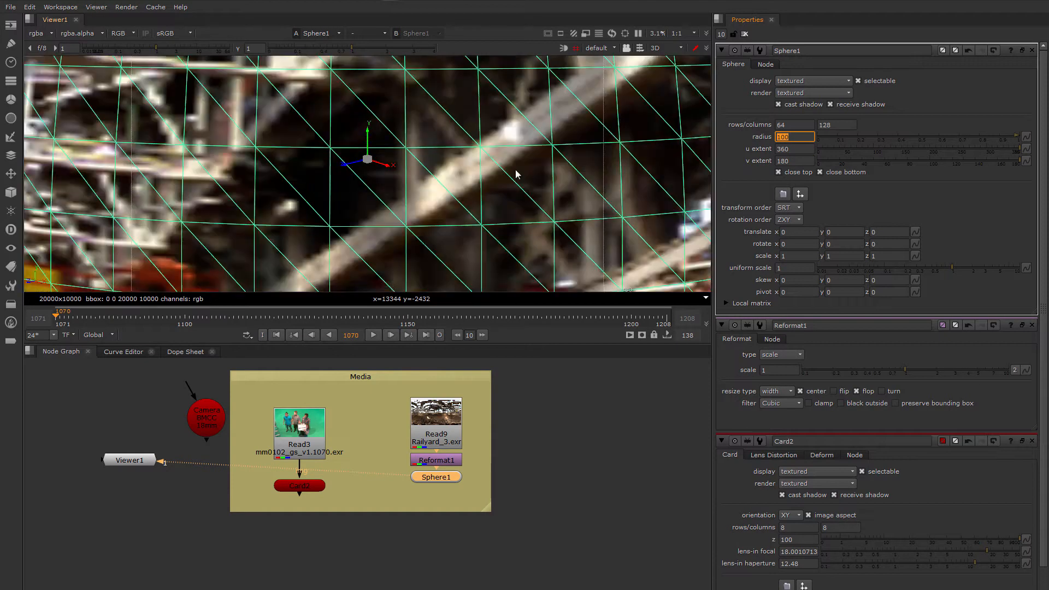
pyautogui.keyDown('ctrl'); pyautogui.moveTo(513, 181); pyautogui.dragTo(412, 172); pyautogui.keyUp('ctrl')
pyautogui.click(784, 137)
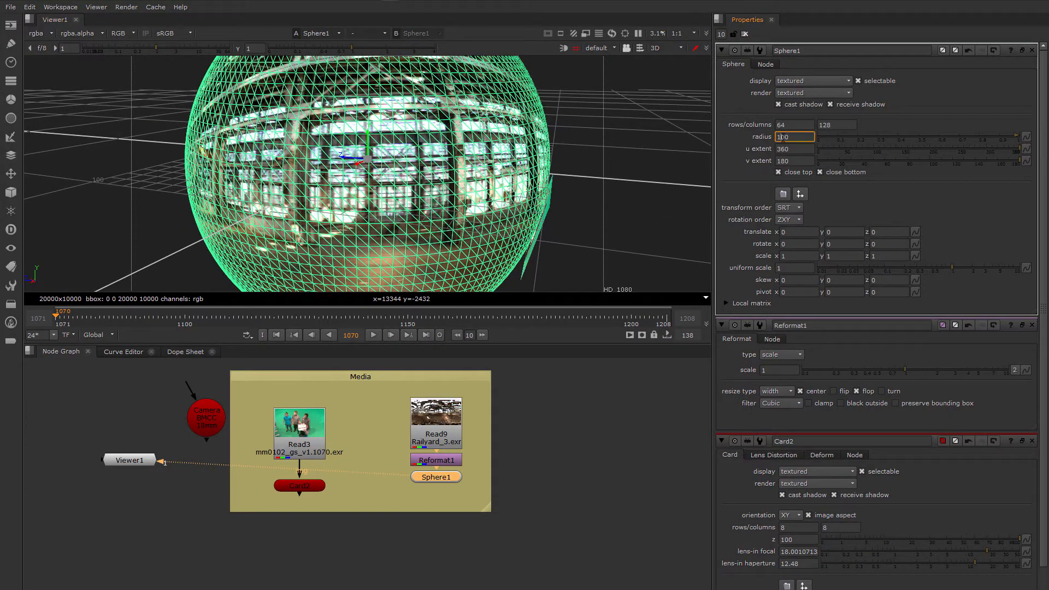
pyautogui.press('Up')
pyautogui.press('Up')
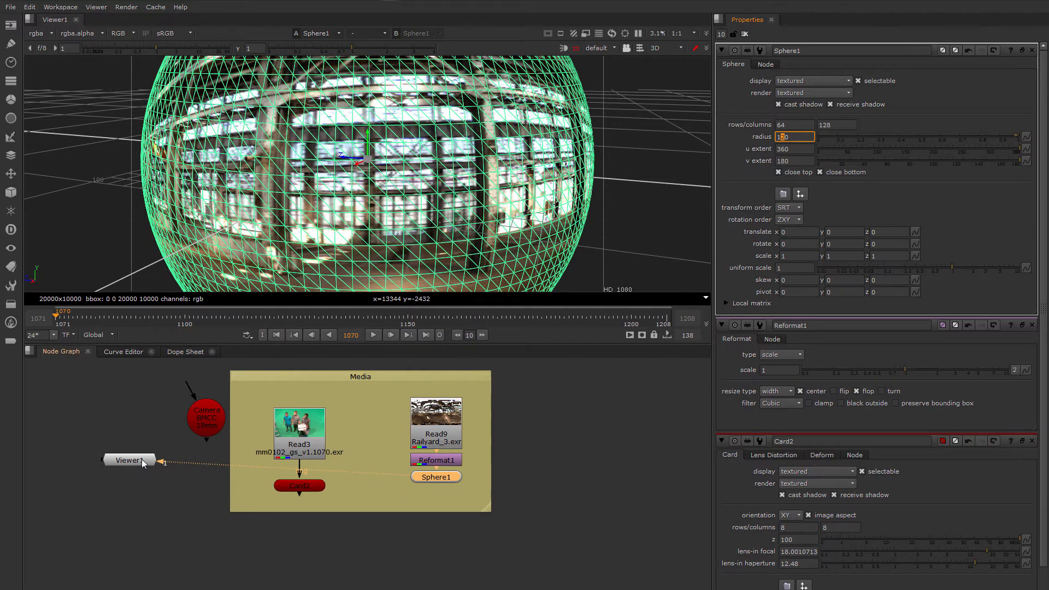
# Move Viewer1 beside the sphere node and add a new camera between the BMCC 18mm camera and the Media backdrop
pyautogui.moveTo(143, 460); pyautogui.dragTo(530, 485)
pyautogui.press('Tab')
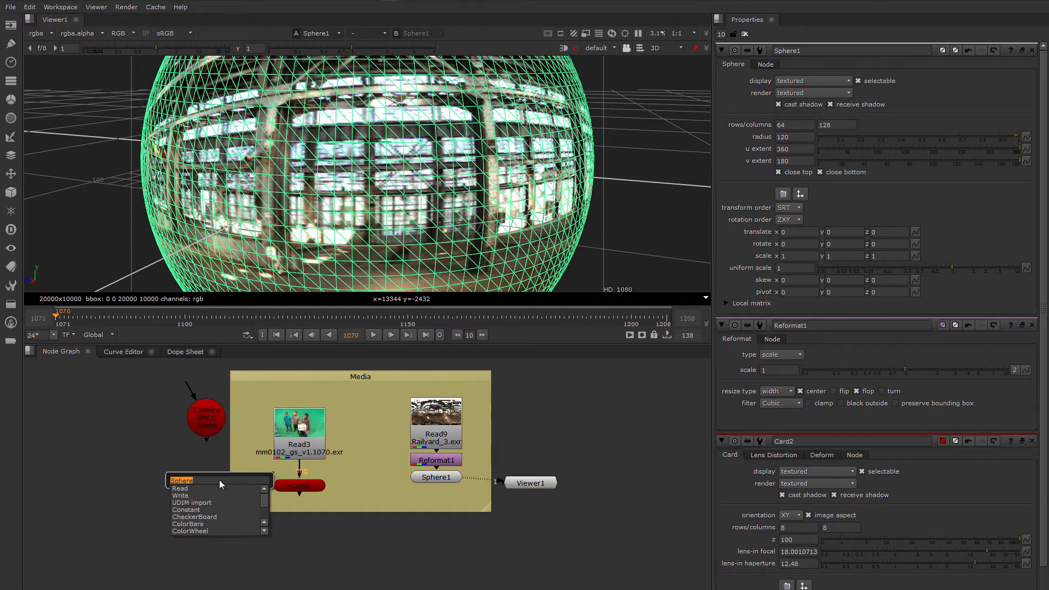
pyautogui.write('Camera')
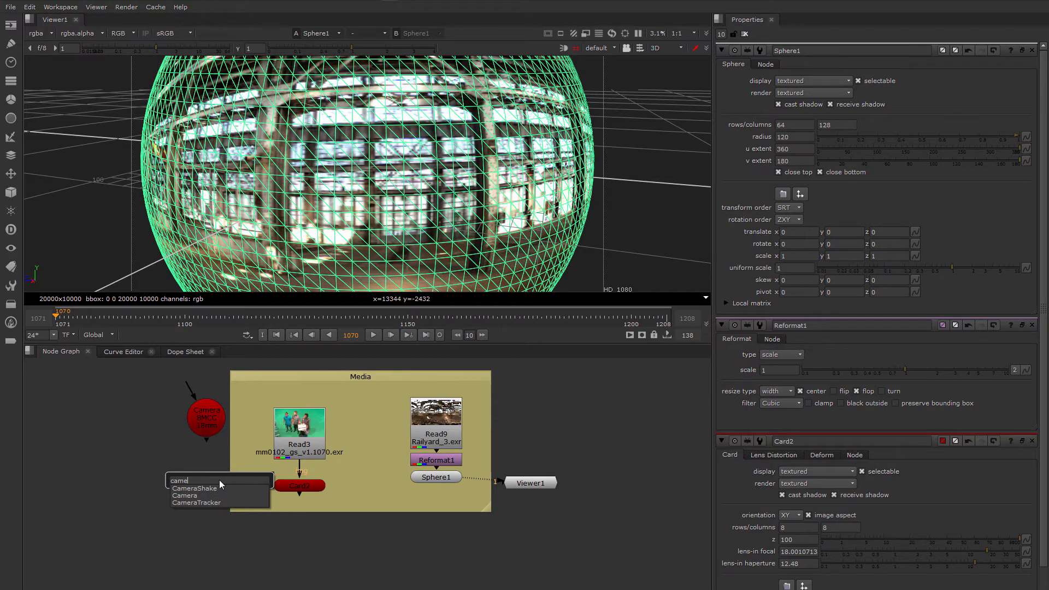
pyautogui.press('Return')
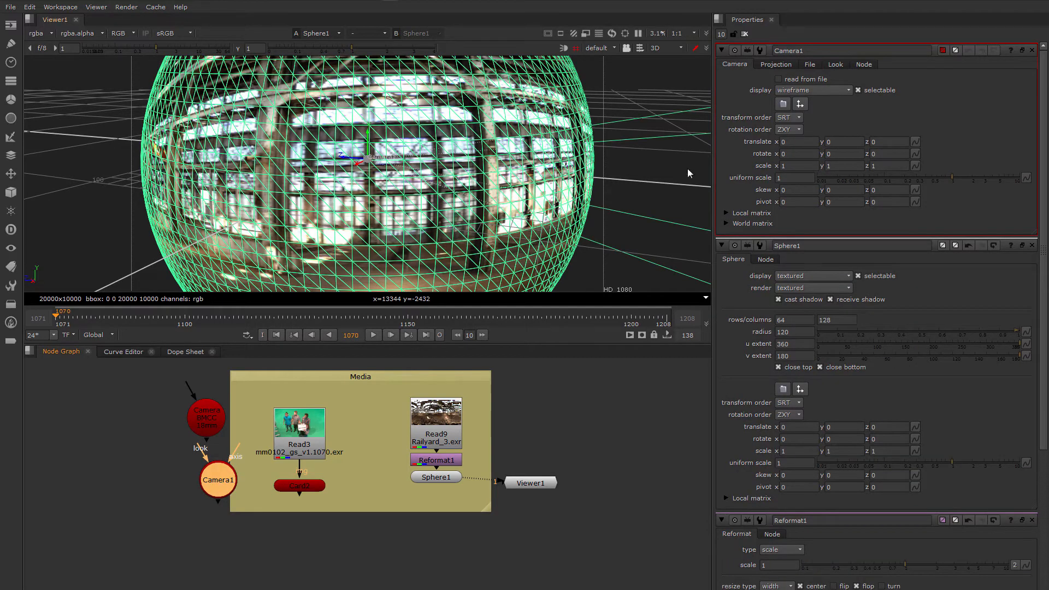
pyautogui.moveTo(213, 424); pyautogui.dragTo(129, 428)
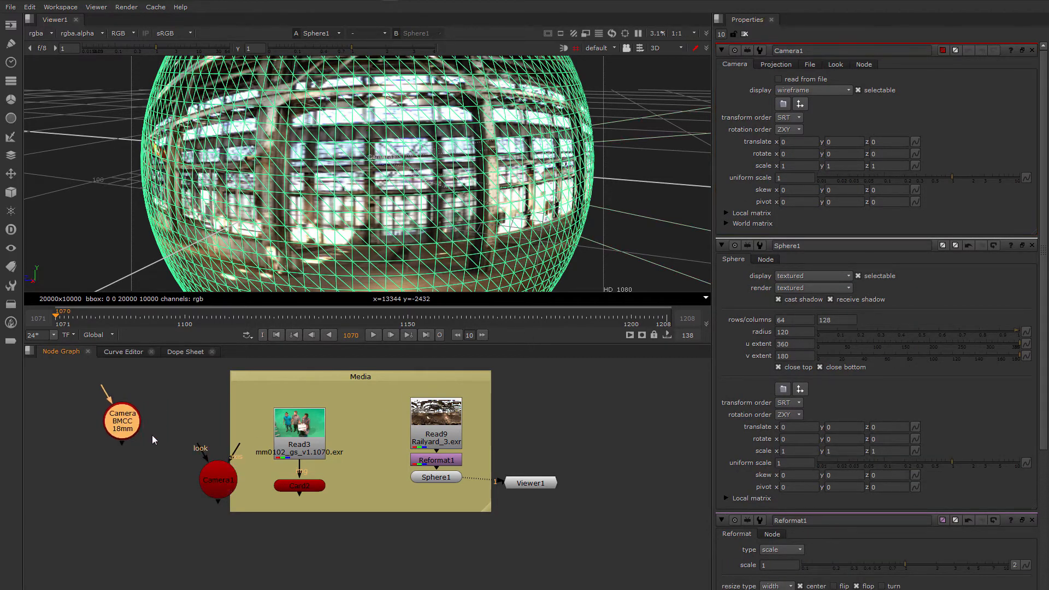
pyautogui.moveTo(214, 469); pyautogui.dragTo(199, 409)
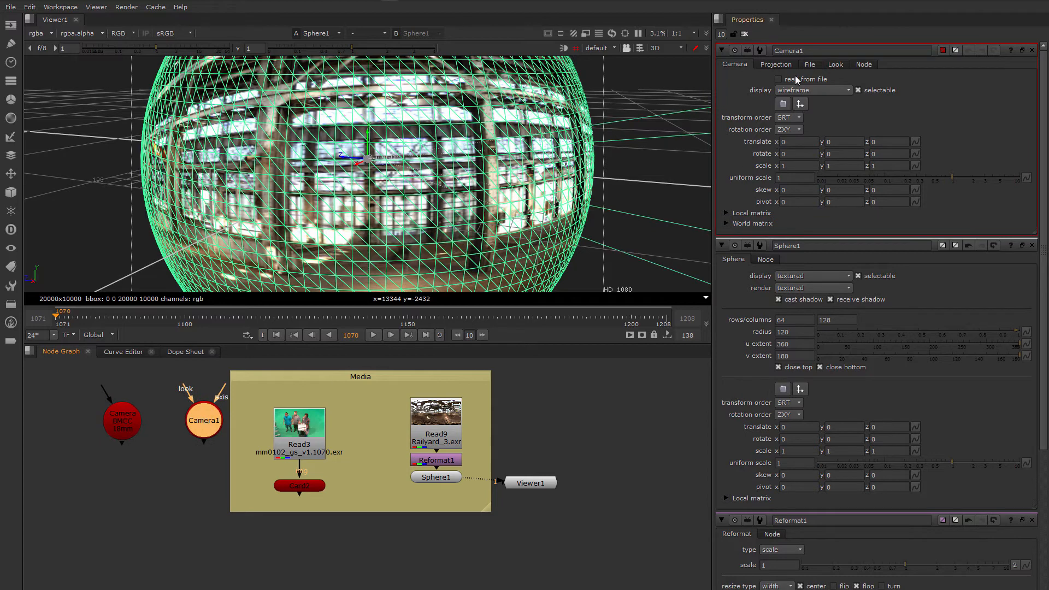
# Rename the new camera as CAM_MAIN and nudge its node slightly lower
pyautogui.doubleClick(782, 51)
pyautogui.write('AM_MAIN')
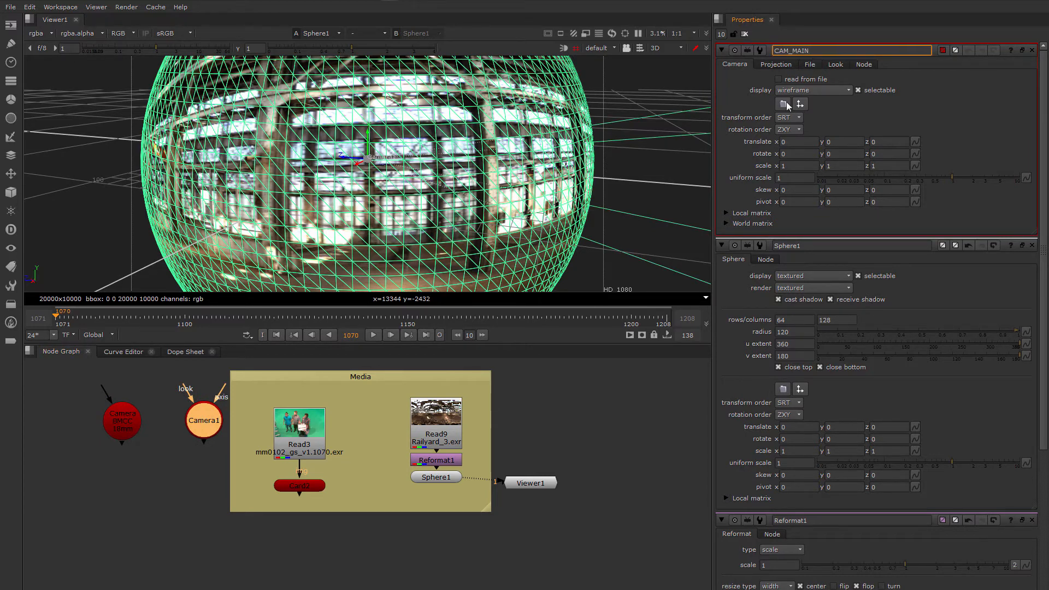
pyautogui.click(618, 426)
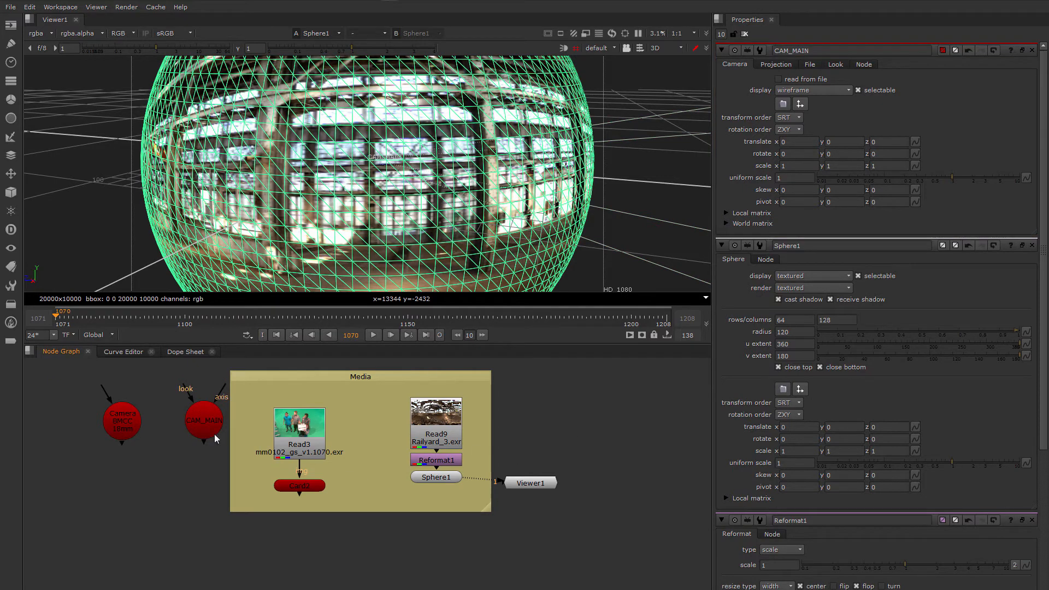
pyautogui.moveTo(215, 438); pyautogui.dragTo(208, 439)
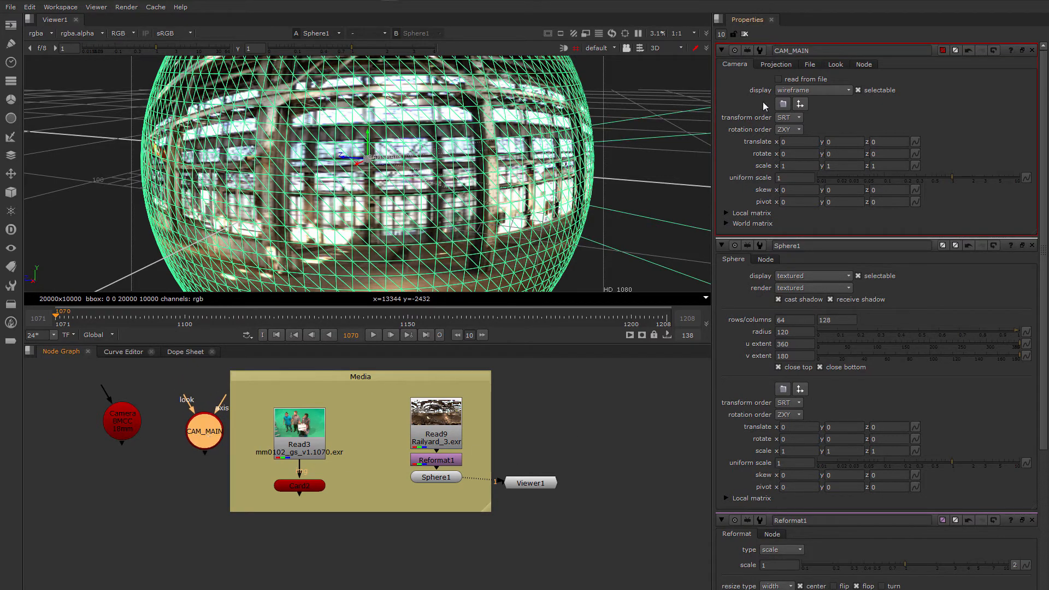
# Set CAM_MAIN's focal length to 32.5 and look through CAM_MAIN in the 3D viewer
pyautogui.click(774, 65)
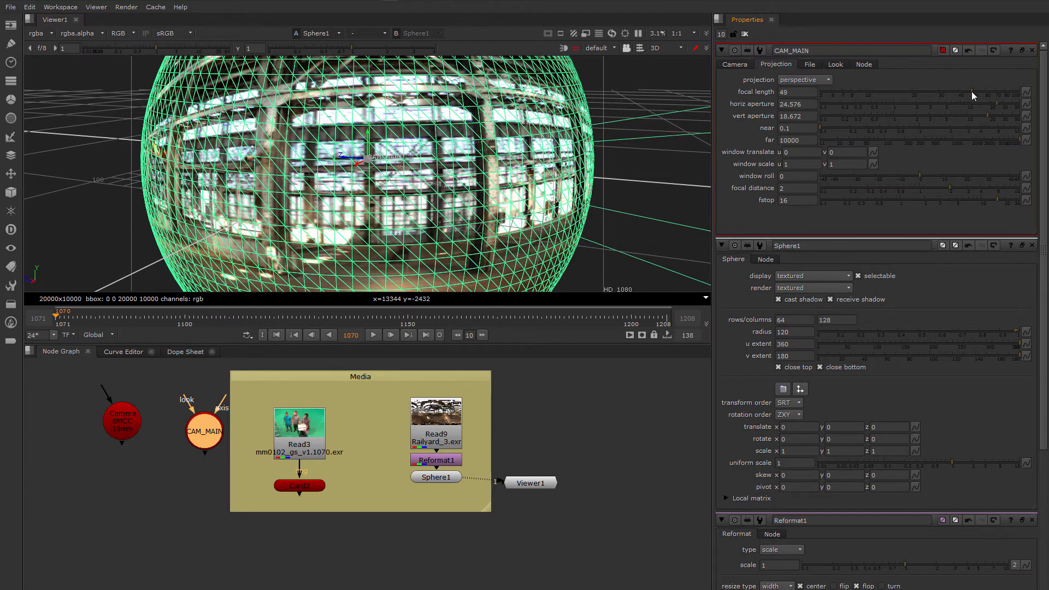
pyautogui.moveTo(972, 90); pyautogui.dragTo(944, 92)
pyautogui.click(606, 48)
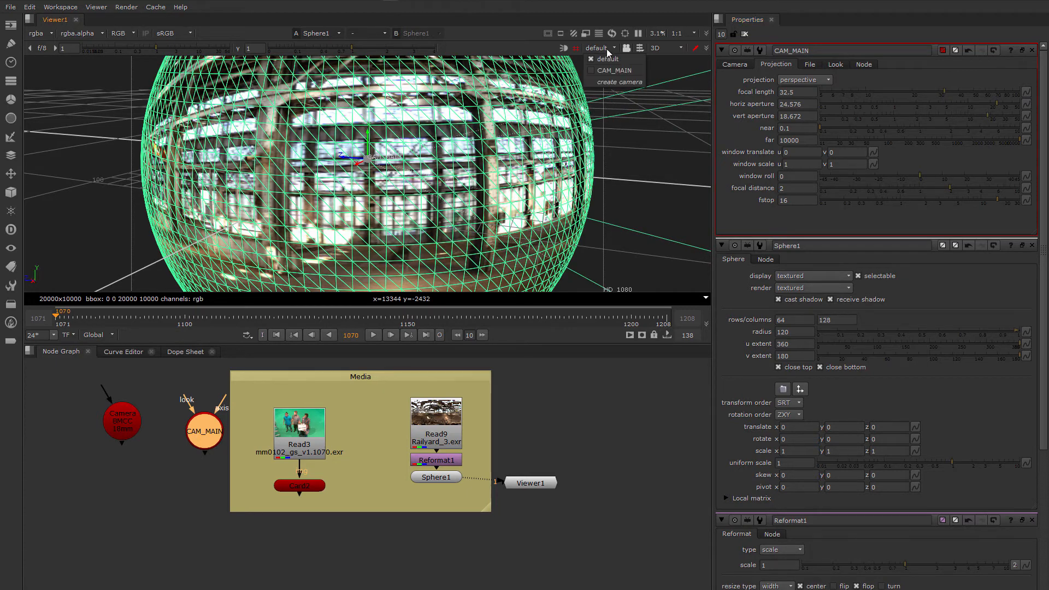
pyautogui.click(611, 70)
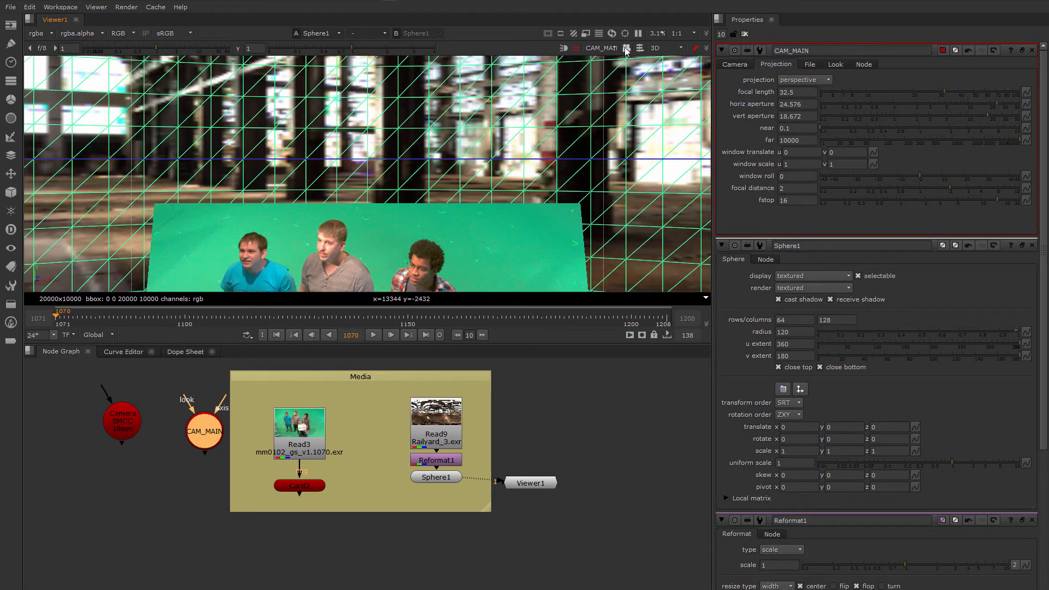
# Lock the viewer navigation to CAM_MAIN, aim it at the greenscreen card and widen its focal length to 20
pyautogui.click(627, 50)
pyautogui.keyDown('ctrl'); pyautogui.moveTo(603, 172); pyautogui.dragTo(558, 198); pyautogui.keyUp('ctrl')
pyautogui.rightClick(579, 212)
pyautogui.click(556, 198)
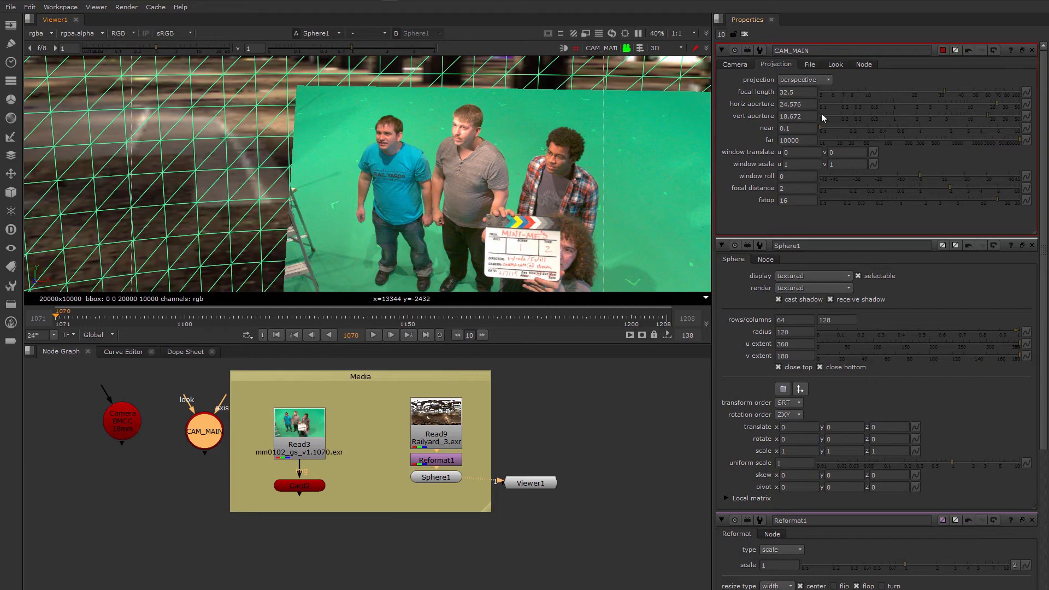
pyautogui.moveTo(935, 95); pyautogui.dragTo(912, 94)
pyautogui.moveTo(517, 227)
pyautogui.keyDown('ctrl'); pyautogui.mouseDown()
pyautogui.moveTo(506, 238)
pyautogui.moveTo(509, 224)
pyautogui.mouseUp(); pyautogui.keyUp('ctrl')
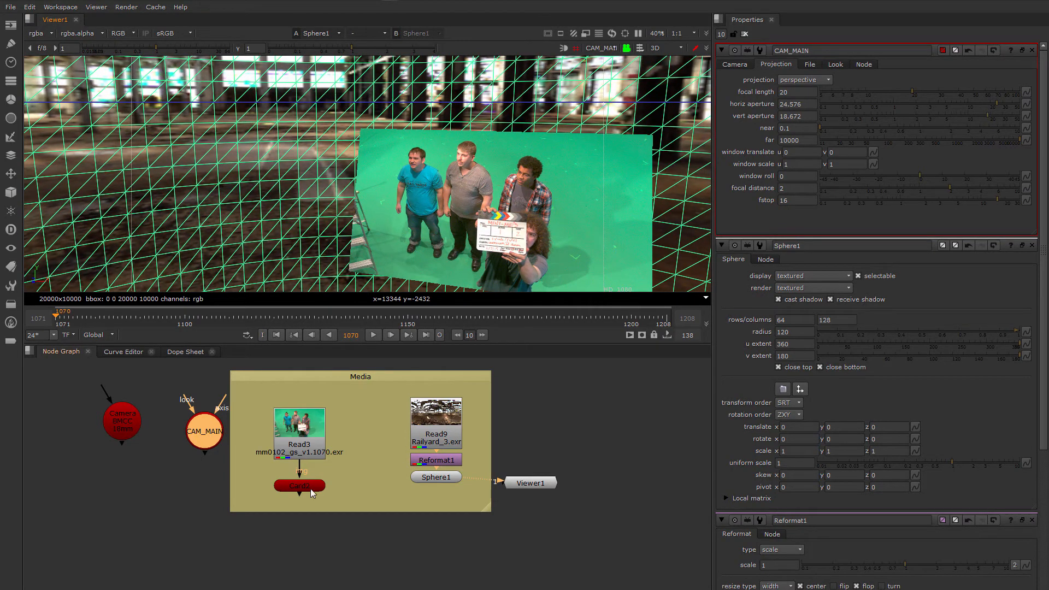
# Tilt the greenscreen card to an X rotation of -38.61, aiming CAM_MAIN down to keep the actors in frame
pyautogui.click(310, 487)
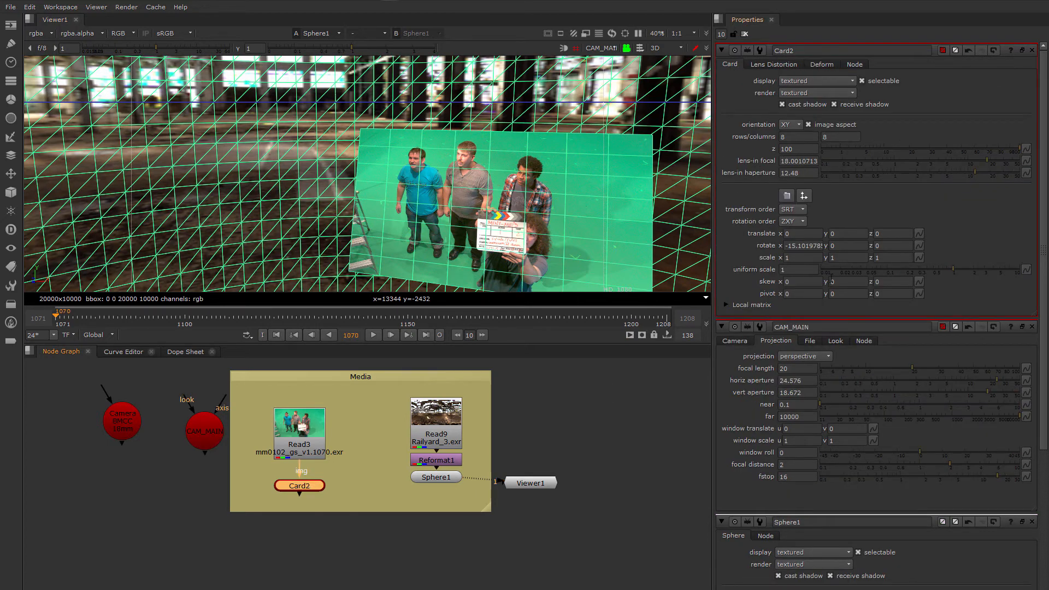
pyautogui.moveTo(792, 250); pyautogui.dragTo(32, 242, button='middle')
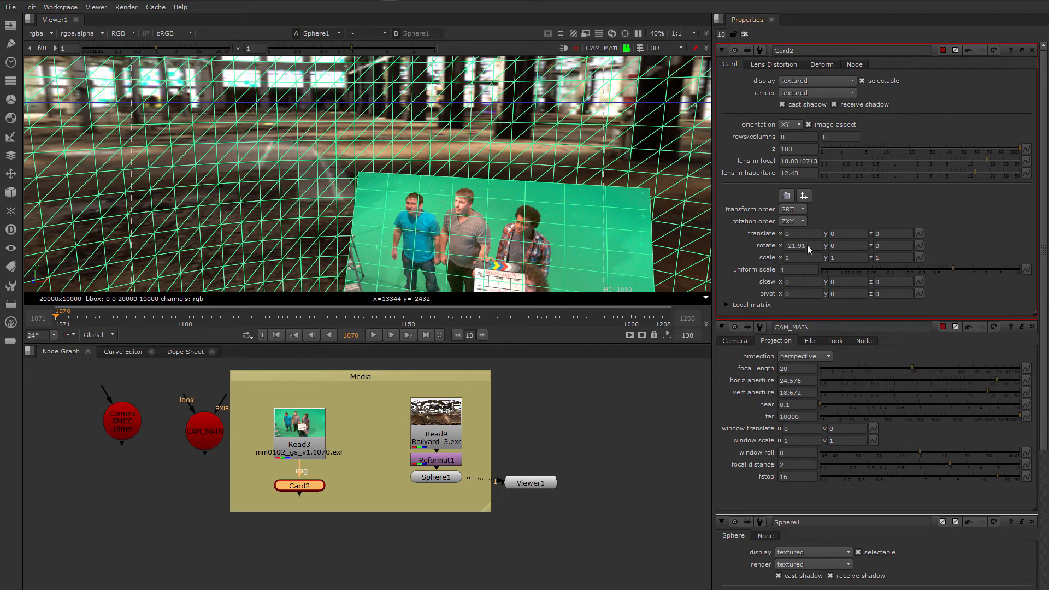
pyautogui.moveTo(808, 247); pyautogui.dragTo(424, 288, button='middle')
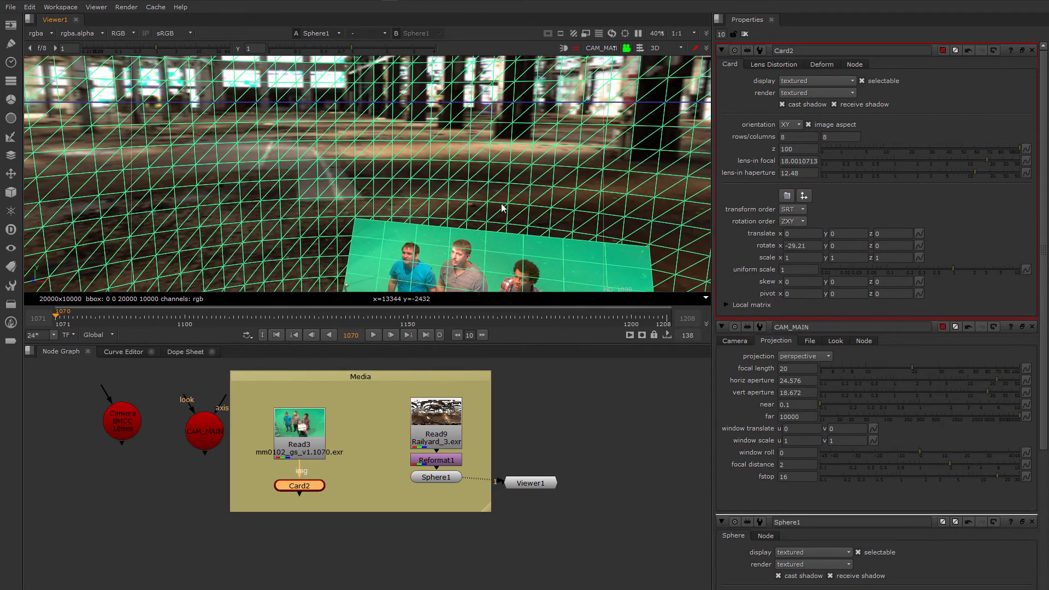
pyautogui.keyDown('ctrl'); pyautogui.moveTo(501, 204); pyautogui.dragTo(523, 238); pyautogui.keyUp('ctrl')
pyautogui.moveTo(801, 250); pyautogui.dragTo(225, 240, button='middle')
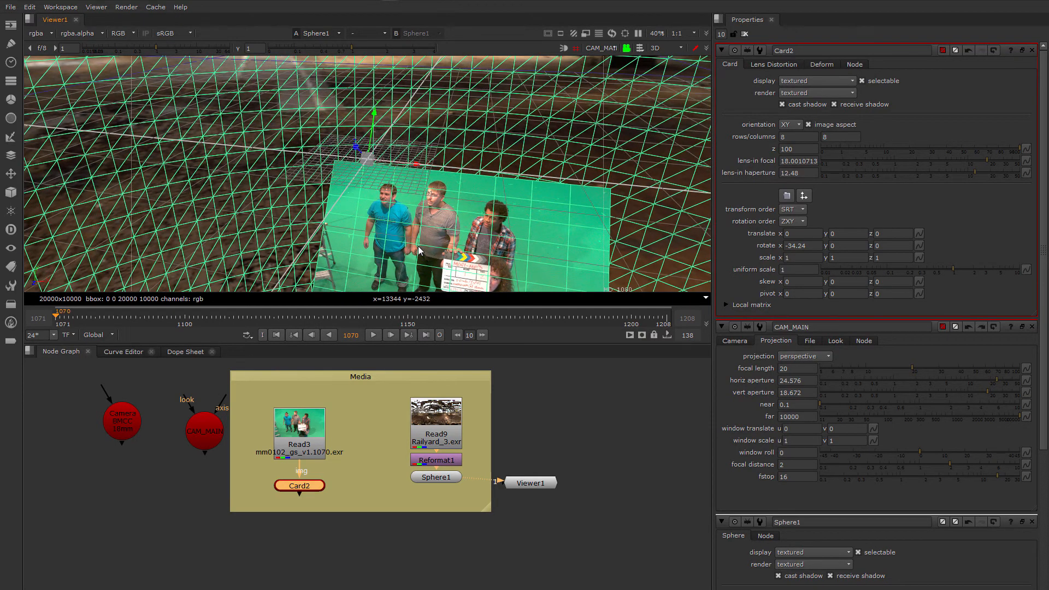
pyautogui.press('q')
pyautogui.keyDown('ctrl'); pyautogui.moveTo(462, 242); pyautogui.dragTo(467, 242); pyautogui.keyUp('ctrl')
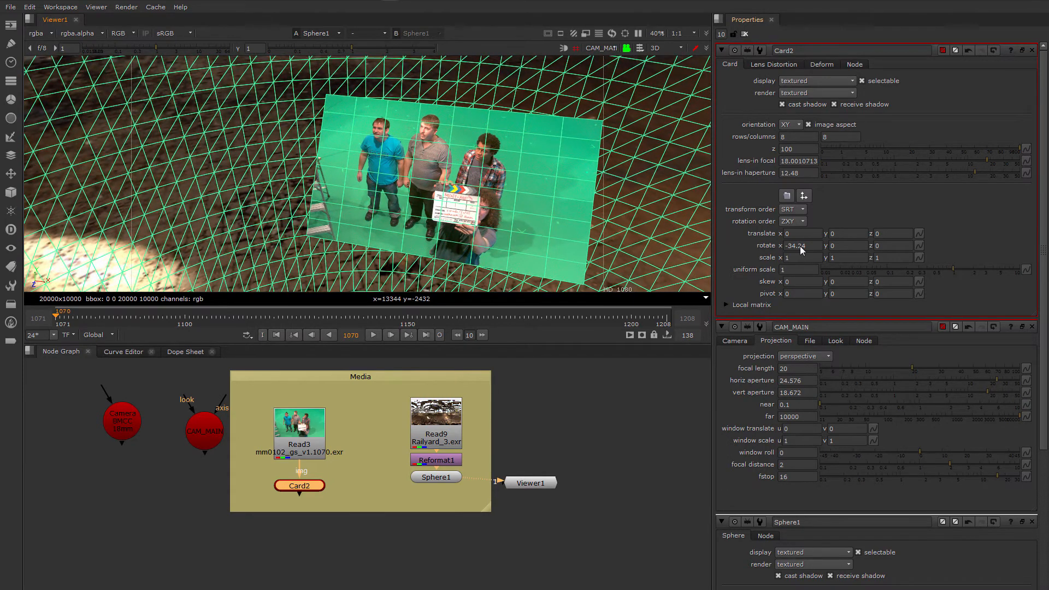
pyautogui.moveTo(741, 246); pyautogui.dragTo(292, 217)
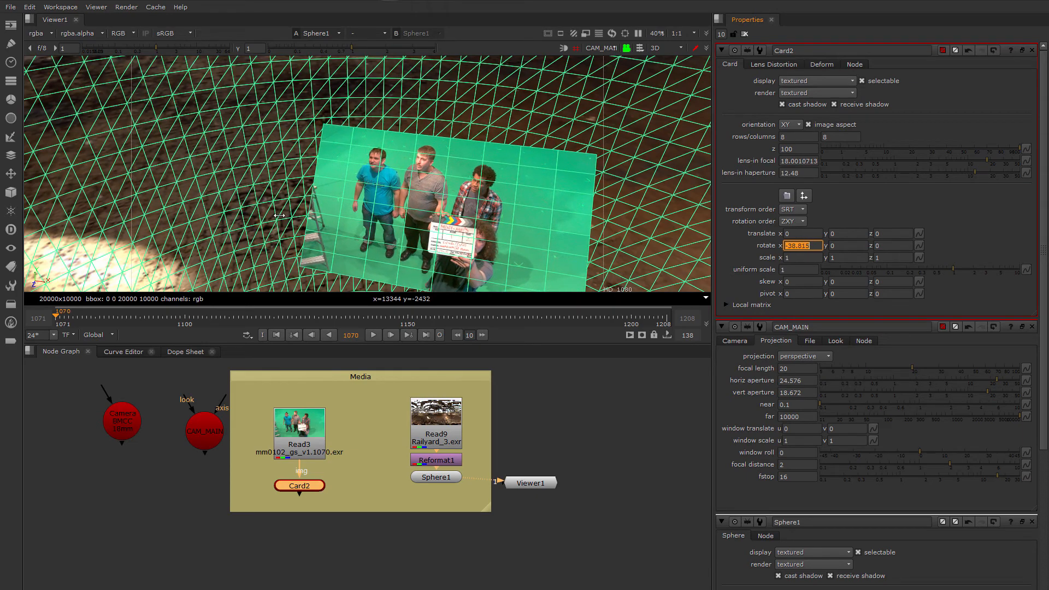
pyautogui.keyDown('ctrl'); pyautogui.moveTo(432, 227); pyautogui.dragTo(526, 184); pyautogui.keyUp('ctrl')
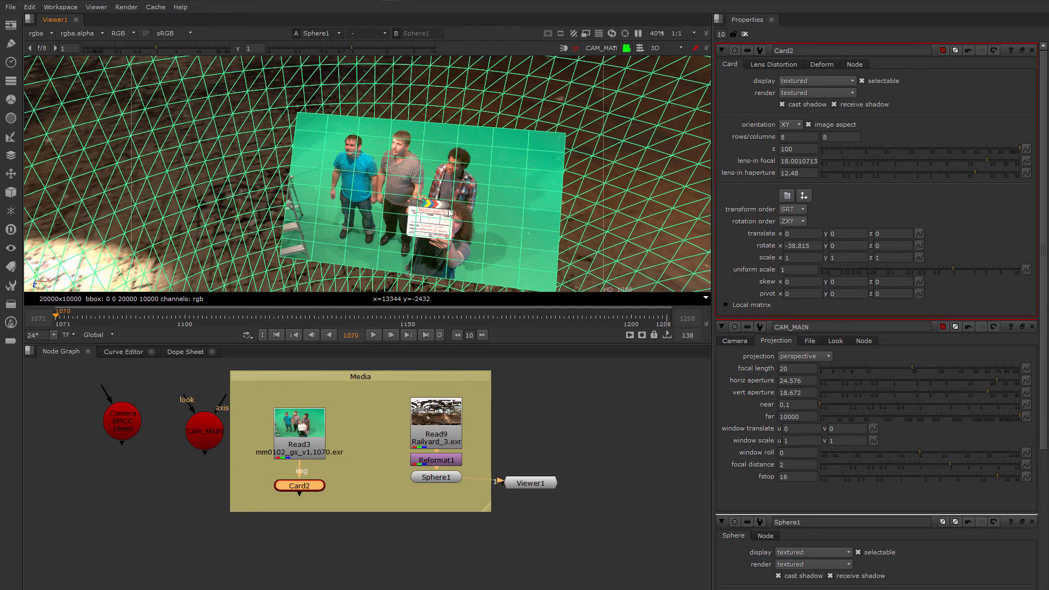
pyautogui.moveTo(487, 219)
pyautogui.keyDown('ctrl'); pyautogui.mouseDown()
pyautogui.moveTo(541, 208)
pyautogui.moveTo(443, 175)
pyautogui.moveTo(488, 220)
pyautogui.moveTo(438, 210)
pyautogui.moveTo(384, 180)
pyautogui.moveTo(421, 192)
pyautogui.moveTo(396, 181)
pyautogui.moveTo(402, 188)
pyautogui.moveTo(377, 185)
pyautogui.moveTo(491, 221)
pyautogui.mouseUp(); pyautogui.keyUp('ctrl')
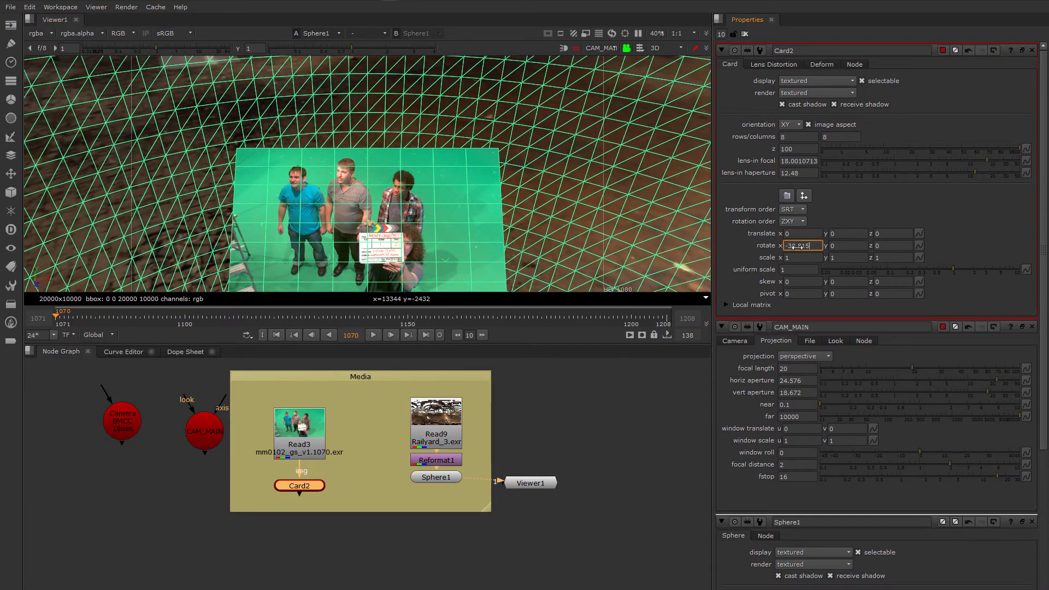
pyautogui.keyDown('alt'); pyautogui.moveTo(841, 248); pyautogui.dragTo(771, 259); pyautogui.keyUp('alt')
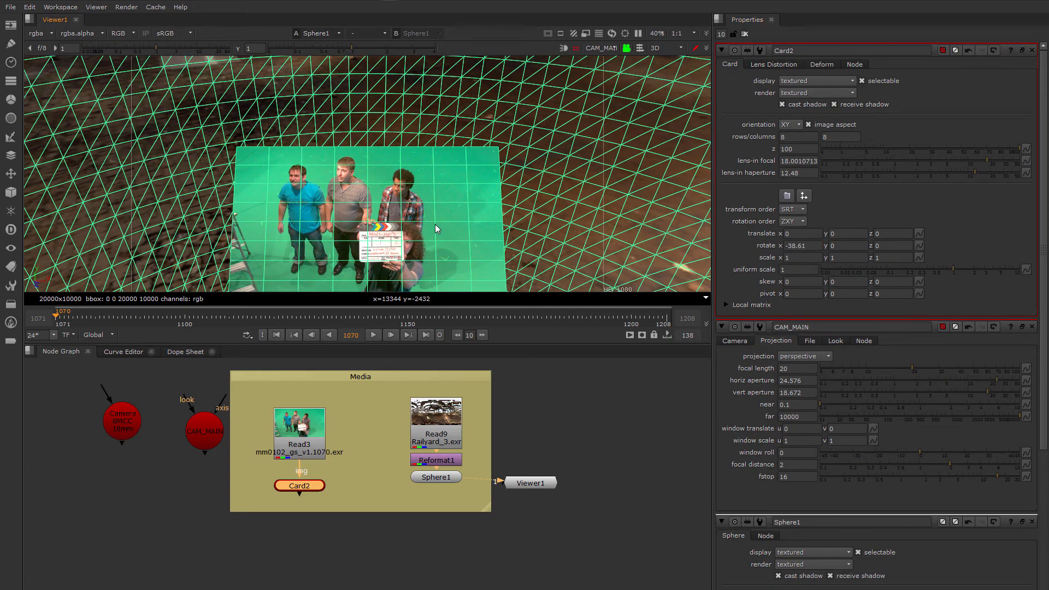
# Make the greenscreen card and the panorama sphere non-selectable, and reframe CAM_MAIN on the card against the ground
pyautogui.keyDown('ctrl'); pyautogui.moveTo(435, 228); pyautogui.dragTo(488, 215); pyautogui.keyUp('ctrl')
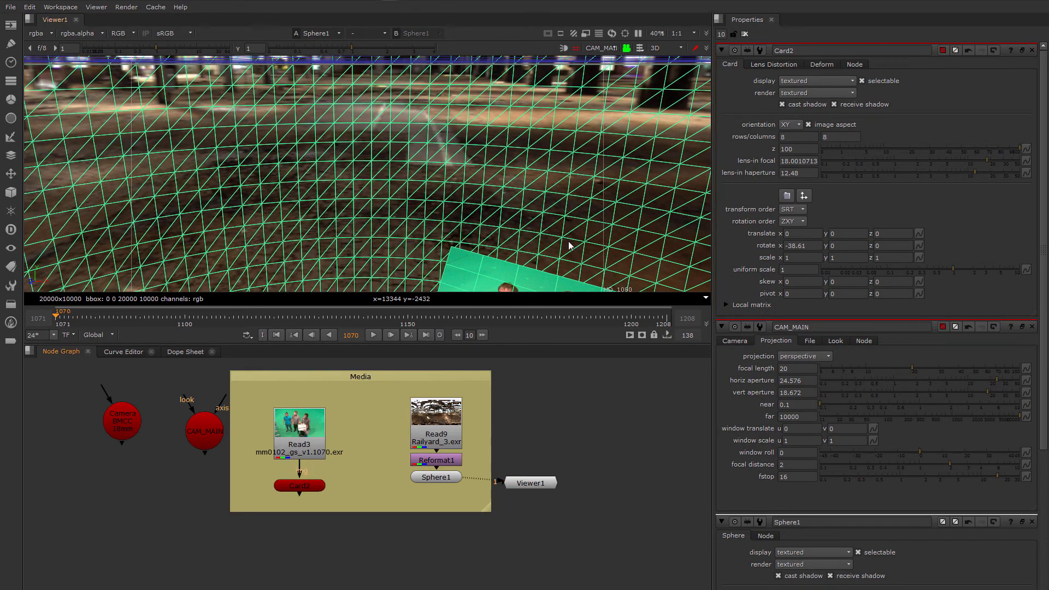
pyautogui.keyDown('ctrl'); pyautogui.moveTo(567, 247); pyautogui.dragTo(526, 253); pyautogui.keyUp('ctrl')
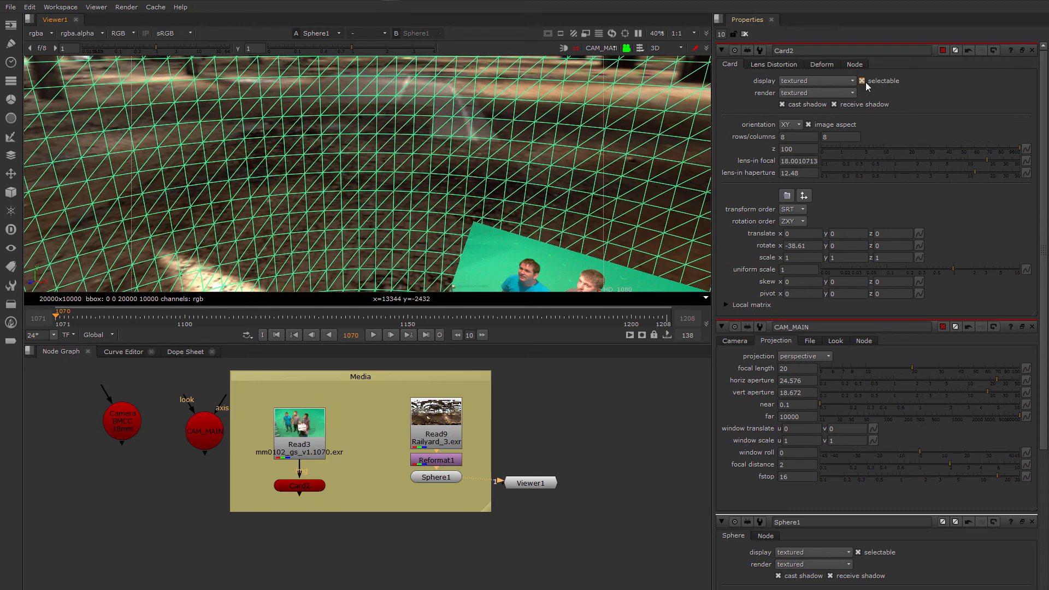
pyautogui.click(862, 81)
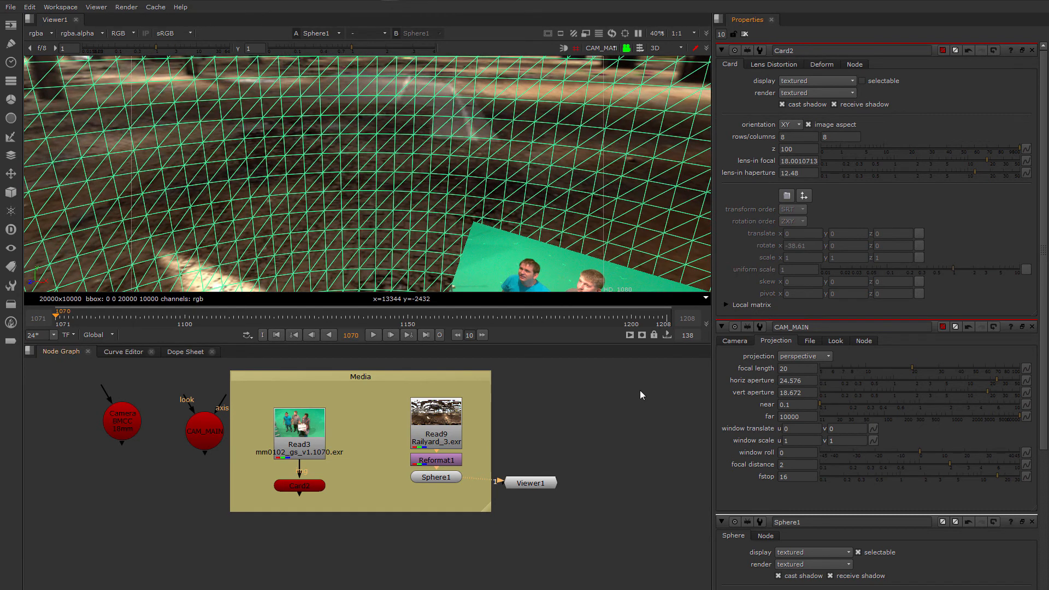
pyautogui.doubleClick(445, 477)
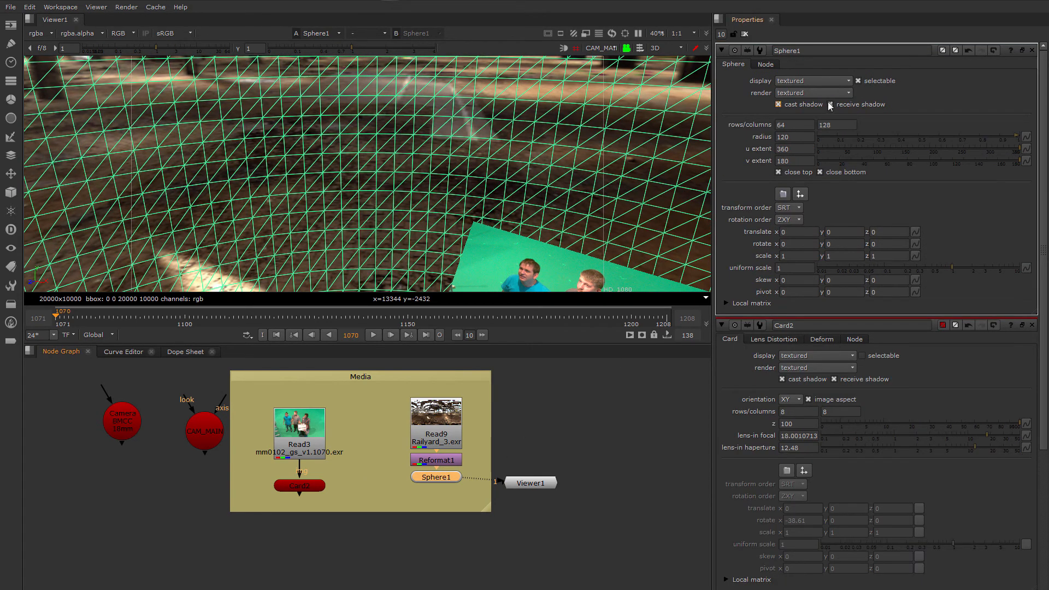
pyautogui.click(858, 81)
pyautogui.keyDown('ctrl'); pyautogui.moveTo(534, 195); pyautogui.dragTo(412, 206); pyautogui.keyUp('ctrl')
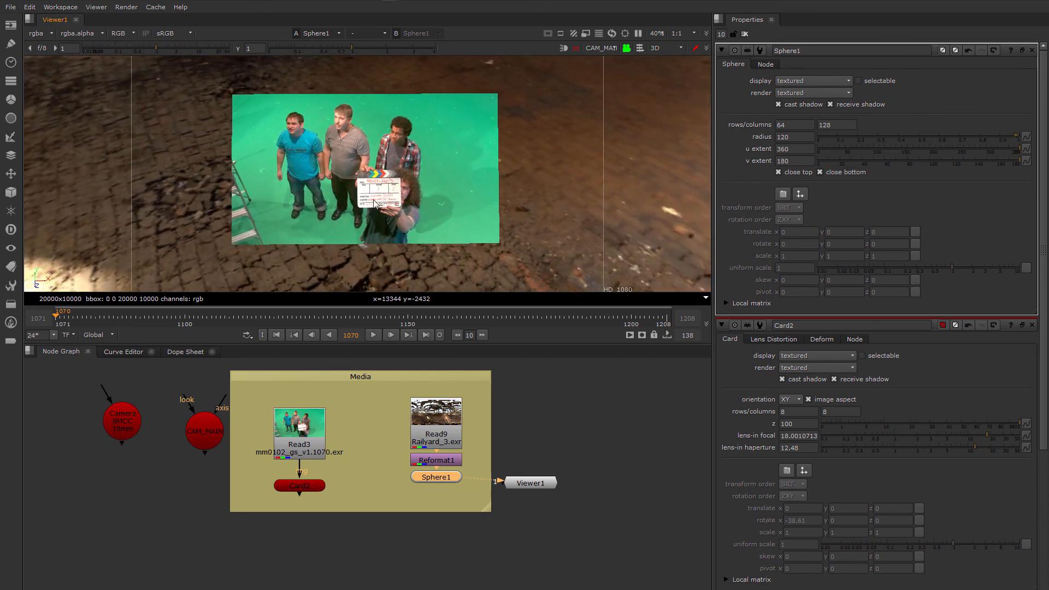
pyautogui.moveTo(481, 219)
pyautogui.keyDown('ctrl'); pyautogui.mouseDown()
pyautogui.moveTo(405, 217)
pyautogui.moveTo(471, 225)
pyautogui.moveTo(483, 215)
pyautogui.moveTo(480, 223)
pyautogui.moveTo(520, 235)
pyautogui.moveTo(469, 226)
pyautogui.mouseUp(); pyautogui.keyUp('ctrl')
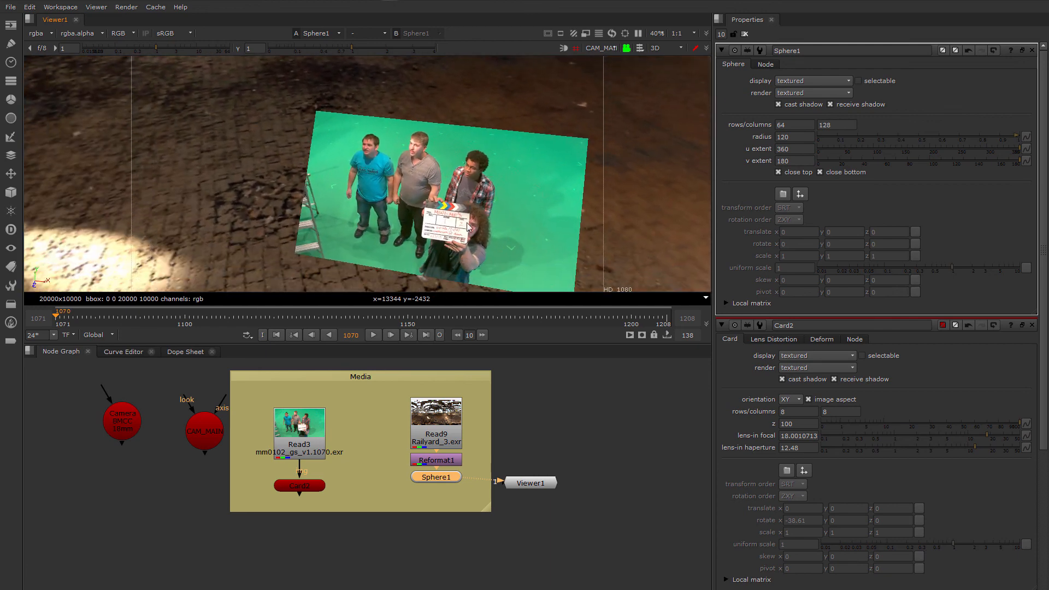